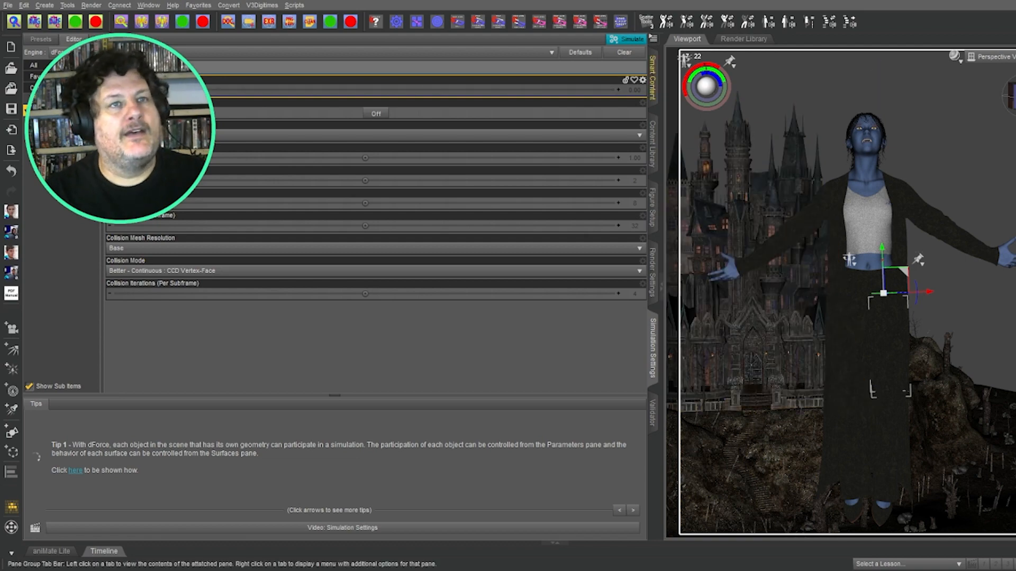
# Step: Show the Smart Content library, preview through Castle Cam, then restore Perspective View and the Aux Viewport
pyautogui.click(653, 78)
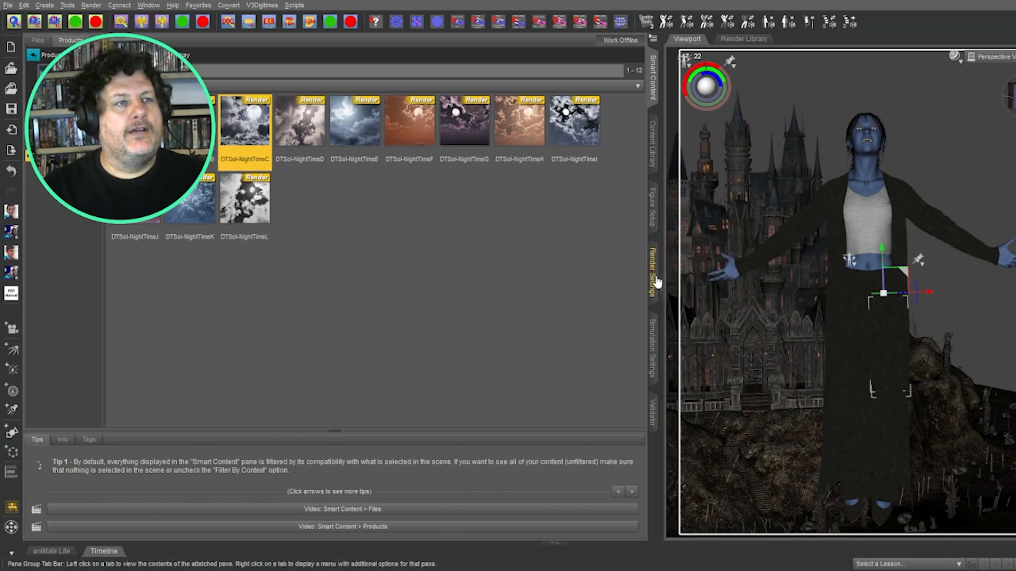
pyautogui.click(1007, 67)
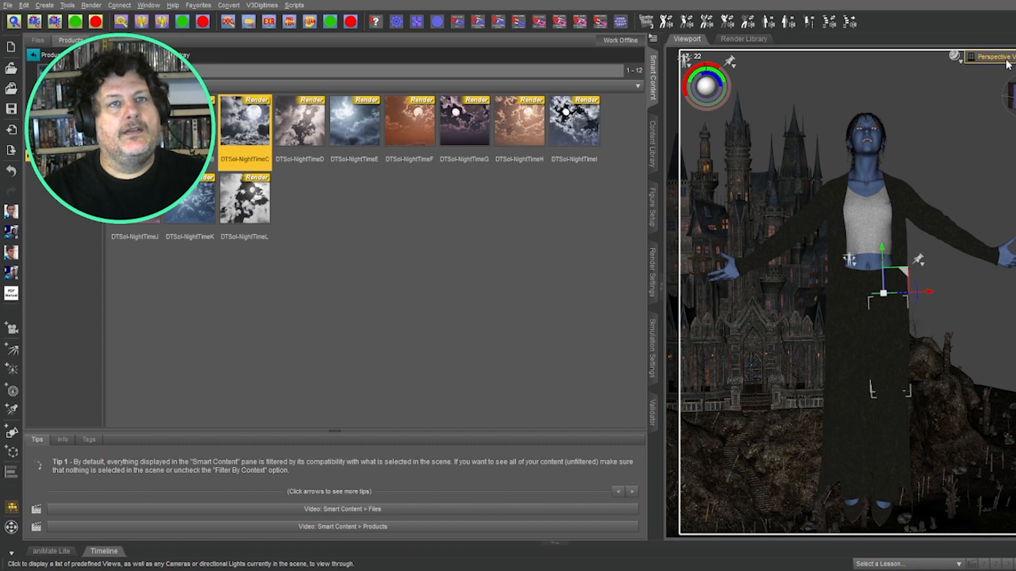
pyautogui.click(1005, 161)
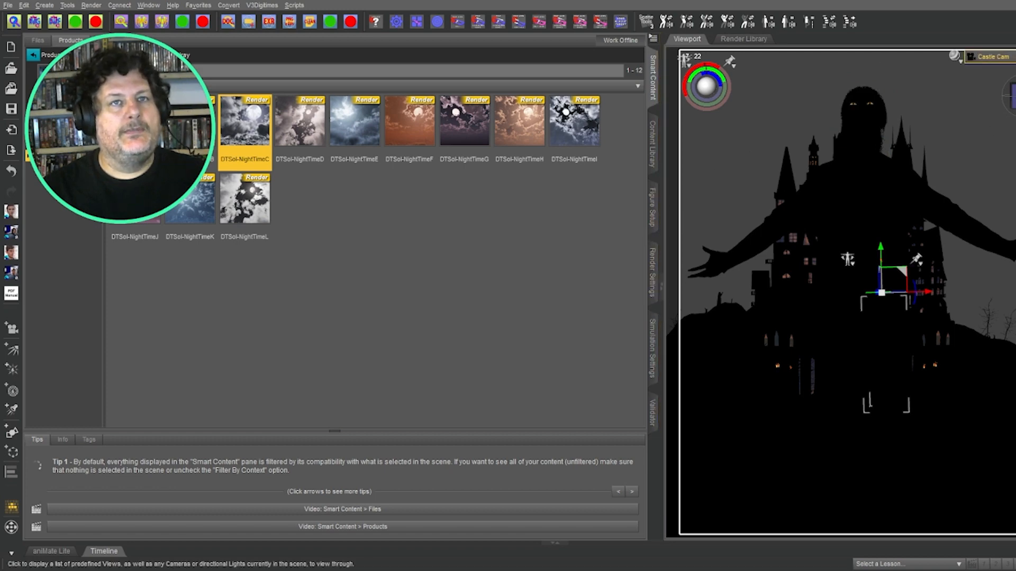
pyautogui.click(991, 56)
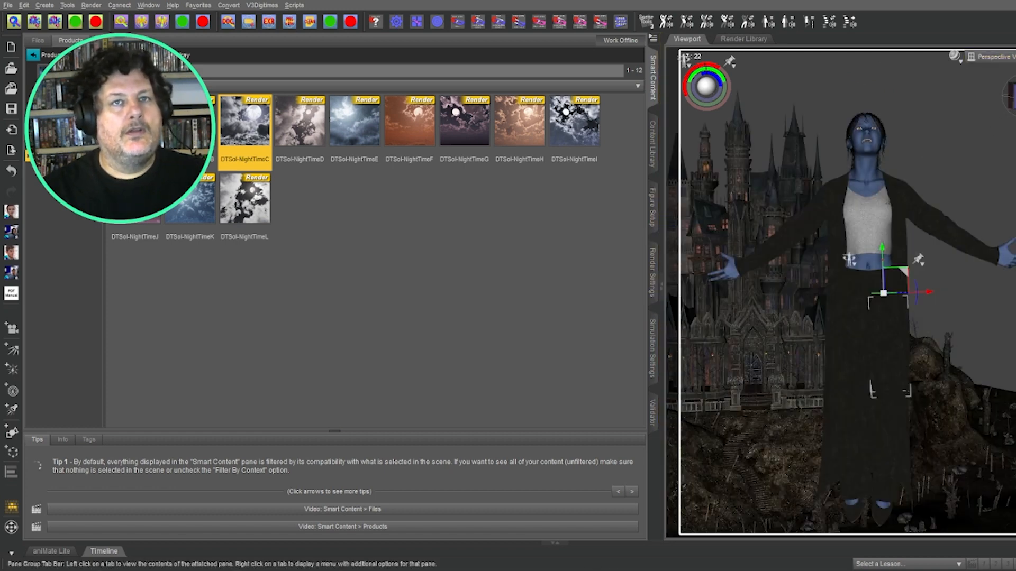
pyautogui.click(1015, 79)
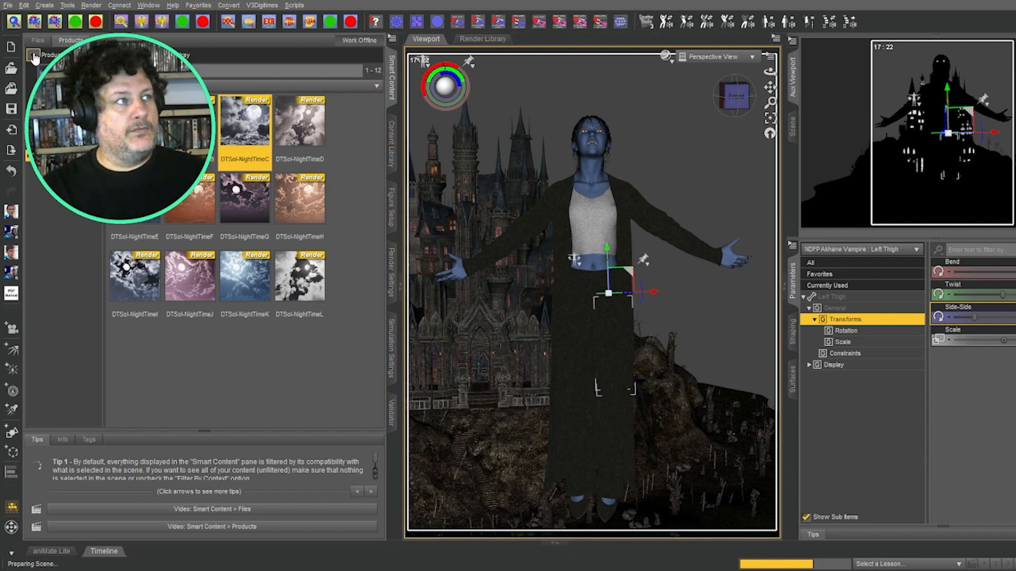
# Step: Return Smart Content to All Products with the filter cleared, and open Iray Ghost Light Kit One
pyautogui.click(33, 57)
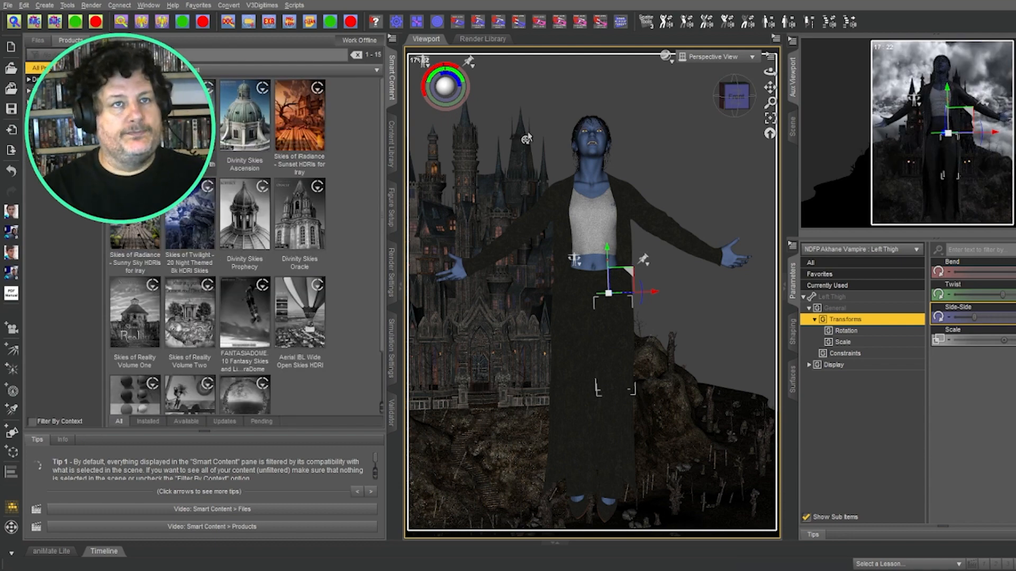
pyautogui.click(18, 56)
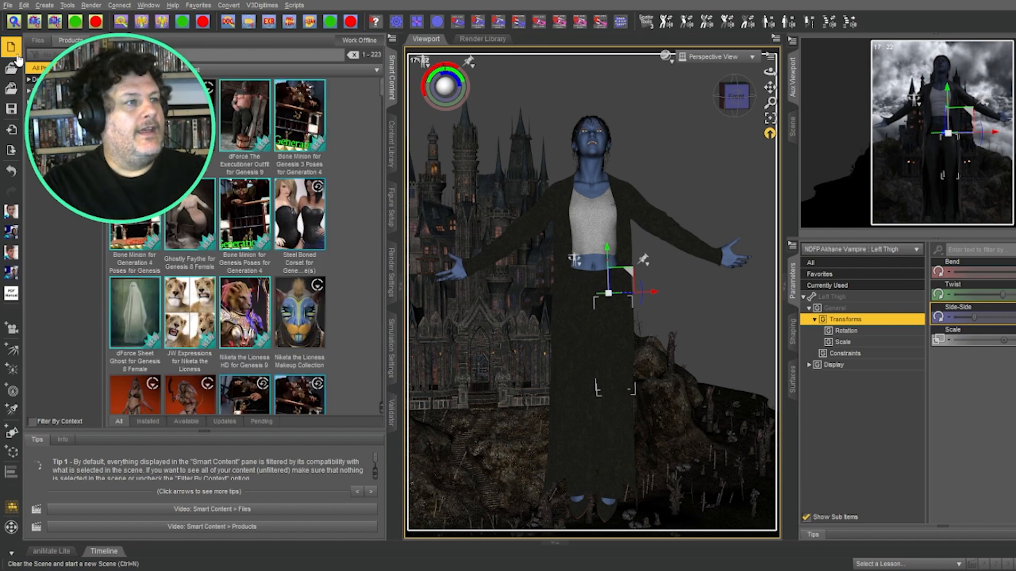
pyautogui.scroll(-1, 288, 176)
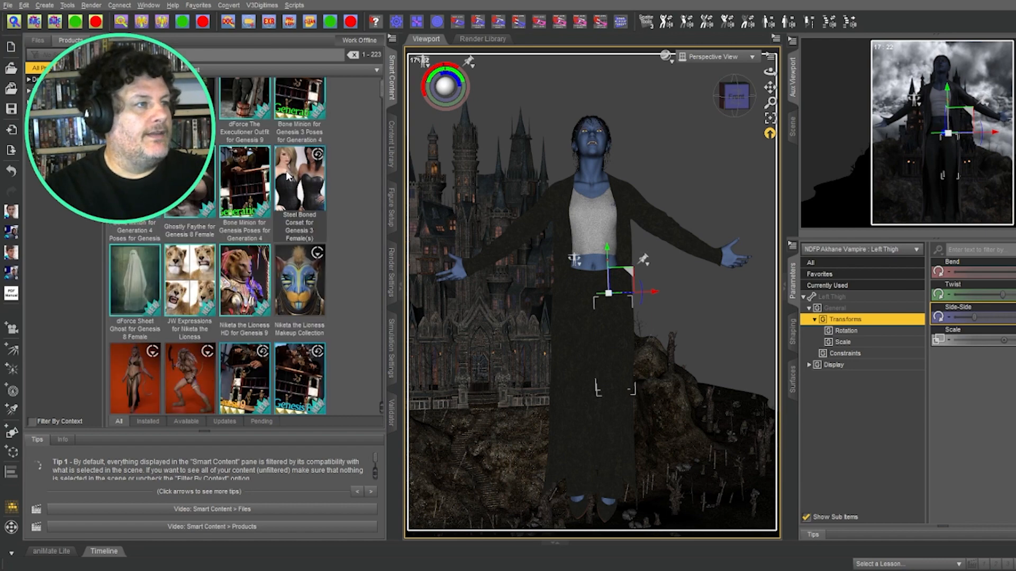
pyautogui.scroll(-15, 288, 176)
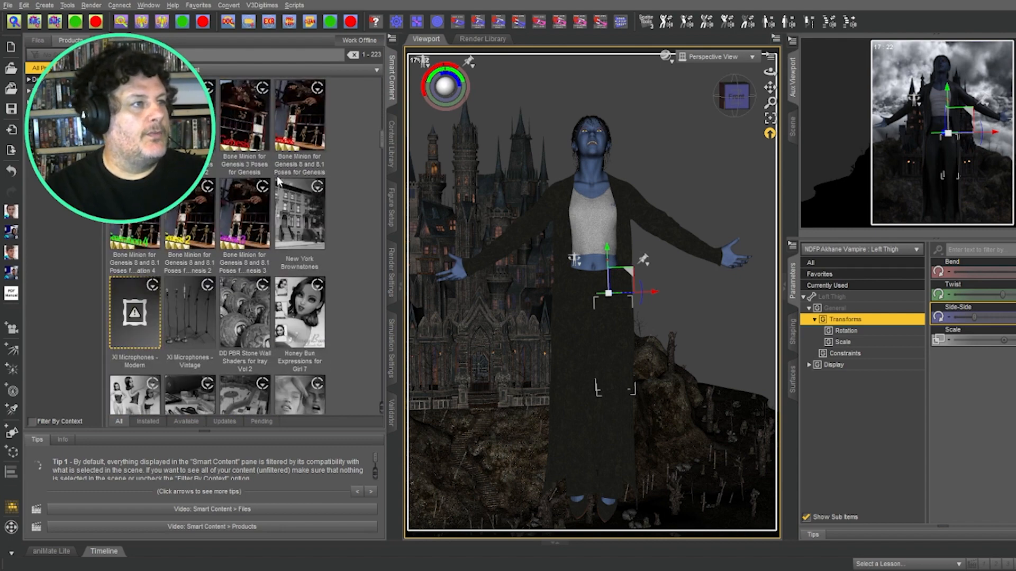
pyautogui.scroll(15, 279, 182)
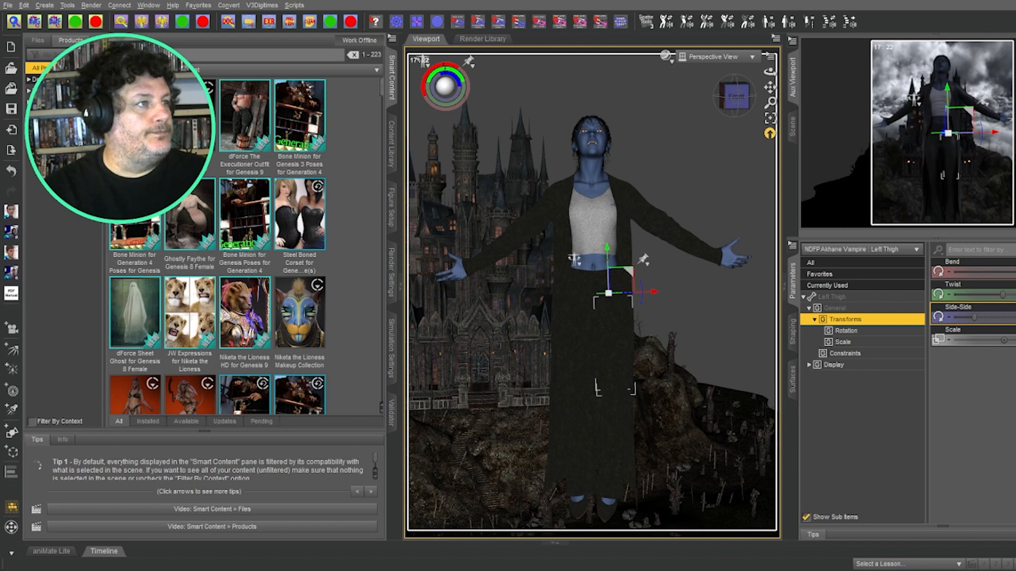
pyautogui.scroll(-5, 332, 205)
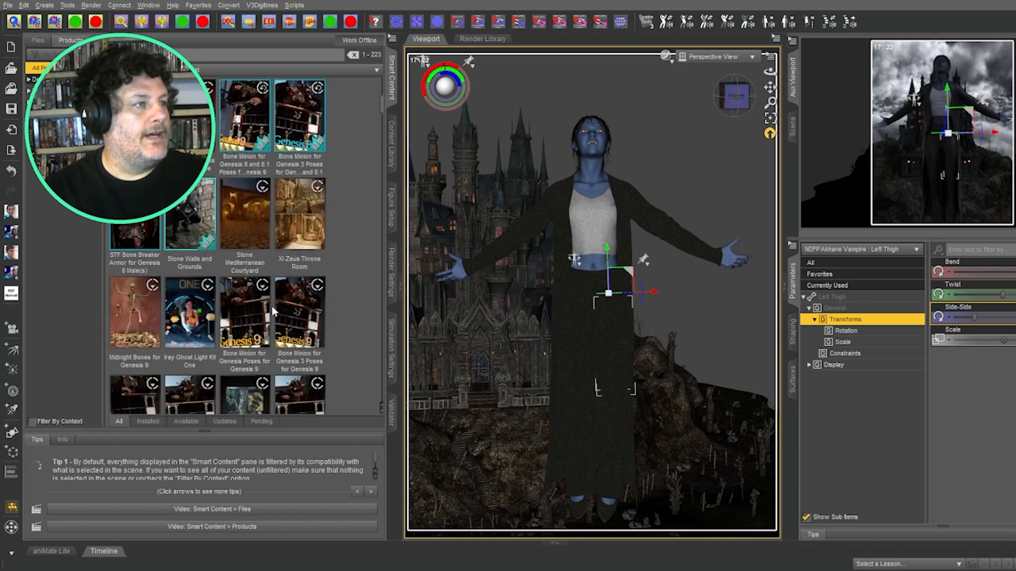
pyautogui.doubleClick(189, 313)
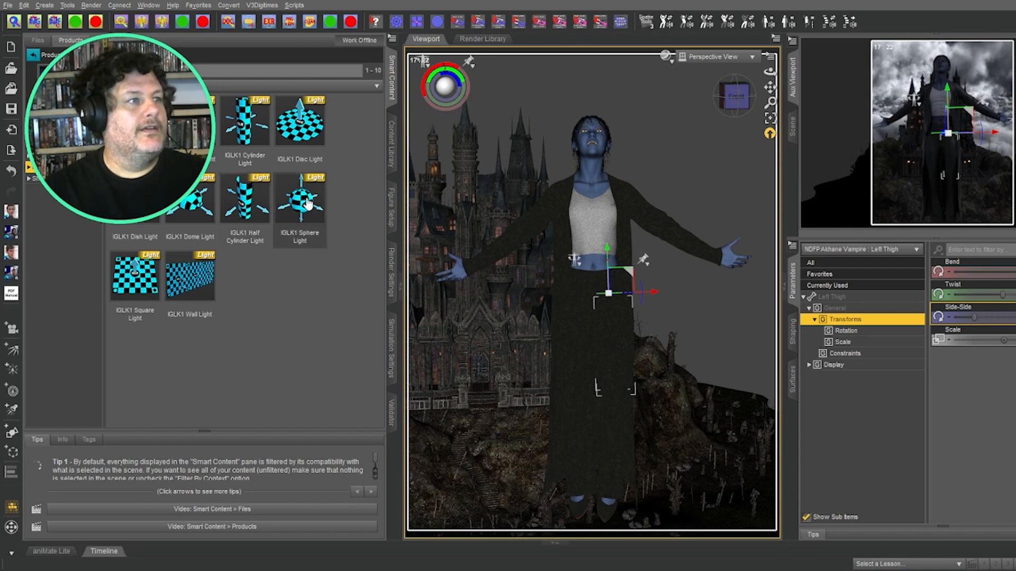
# Step: Load an IGLK1 Sphere Light and copy the vampire figure's X Translate value
pyautogui.doubleClick(307, 203)
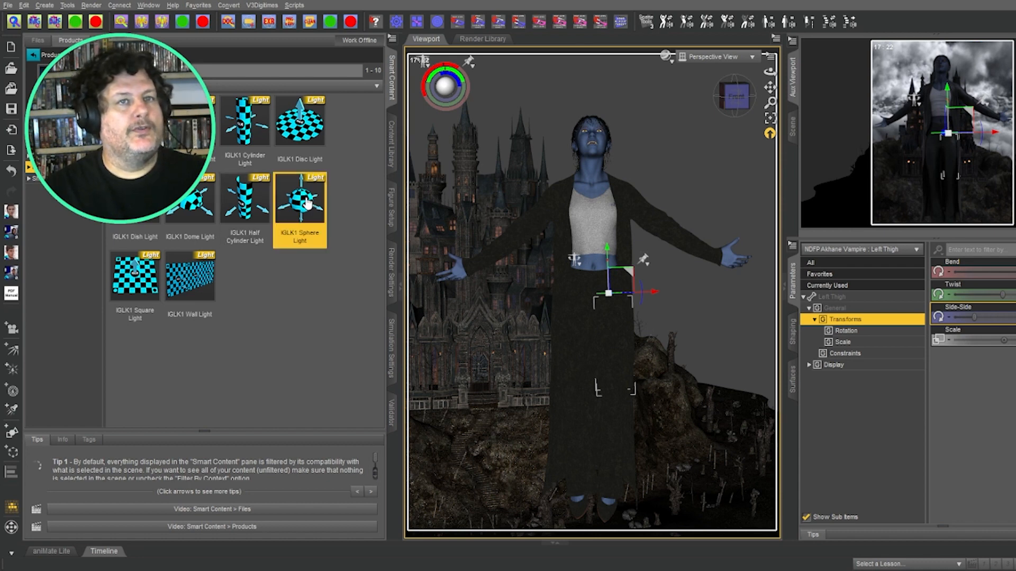
pyautogui.click(791, 126)
pyautogui.scroll(1, 887, 97)
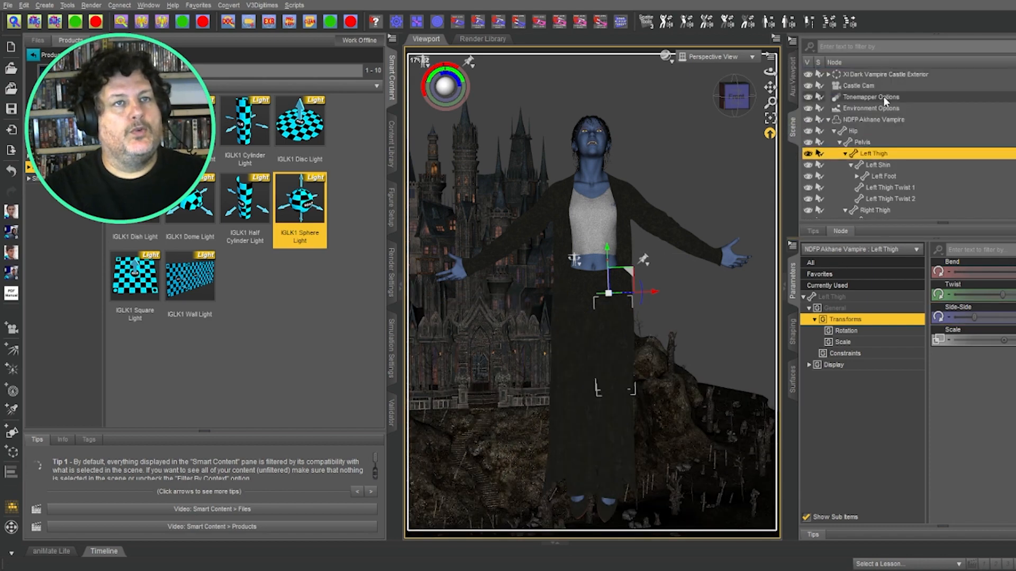
pyautogui.click(879, 120)
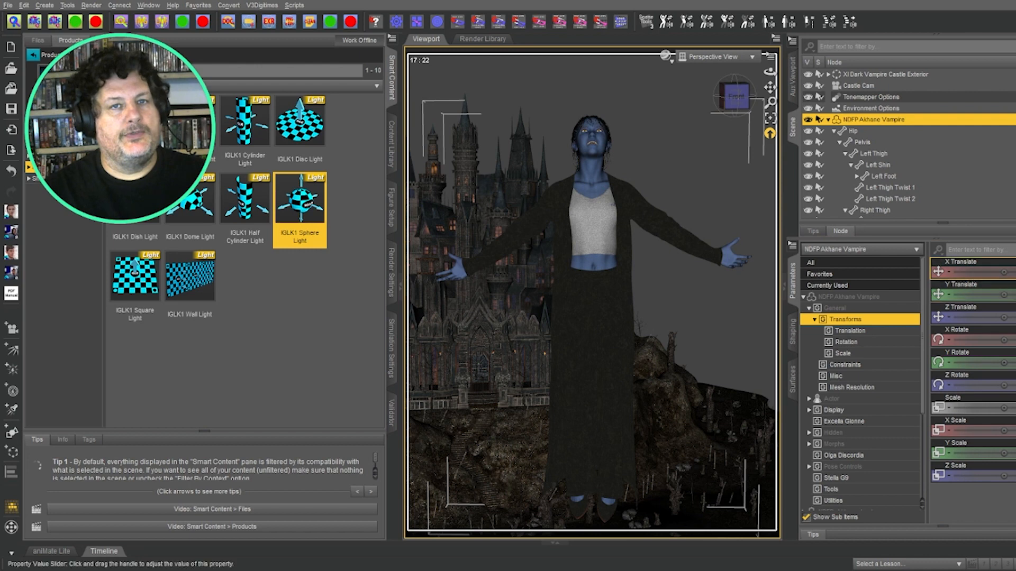
pyautogui.click(1009, 272)
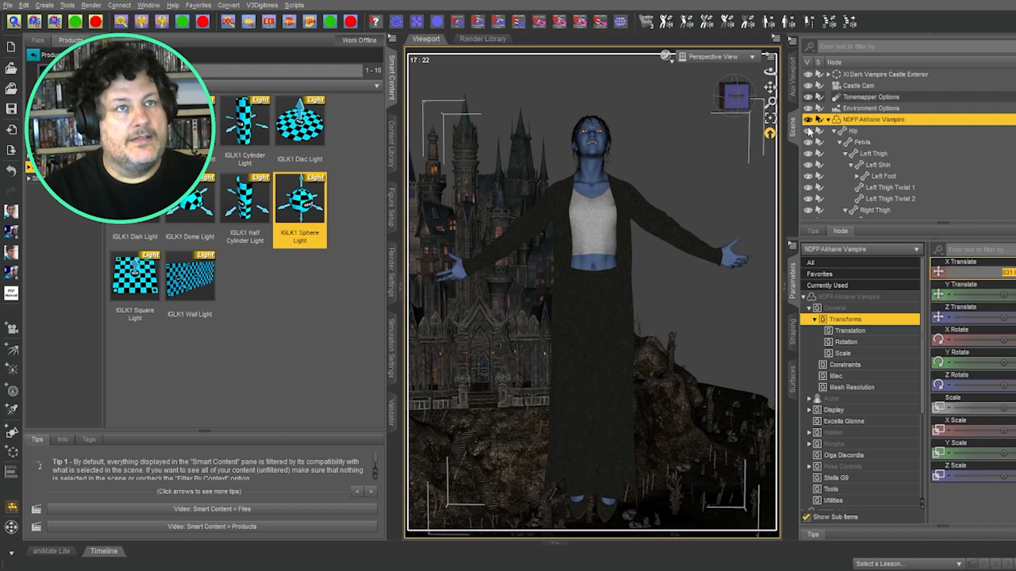
# Step: Paste the vampire's Translate values into the sphere light so it sits at her feet
pyautogui.click(828, 120)
pyautogui.click(868, 131)
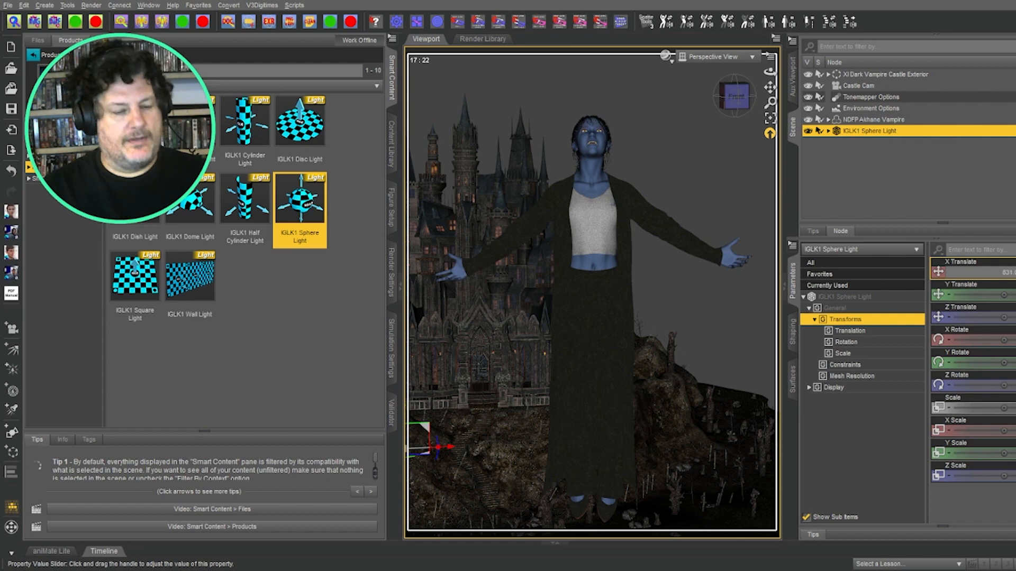
pyautogui.click(876, 121)
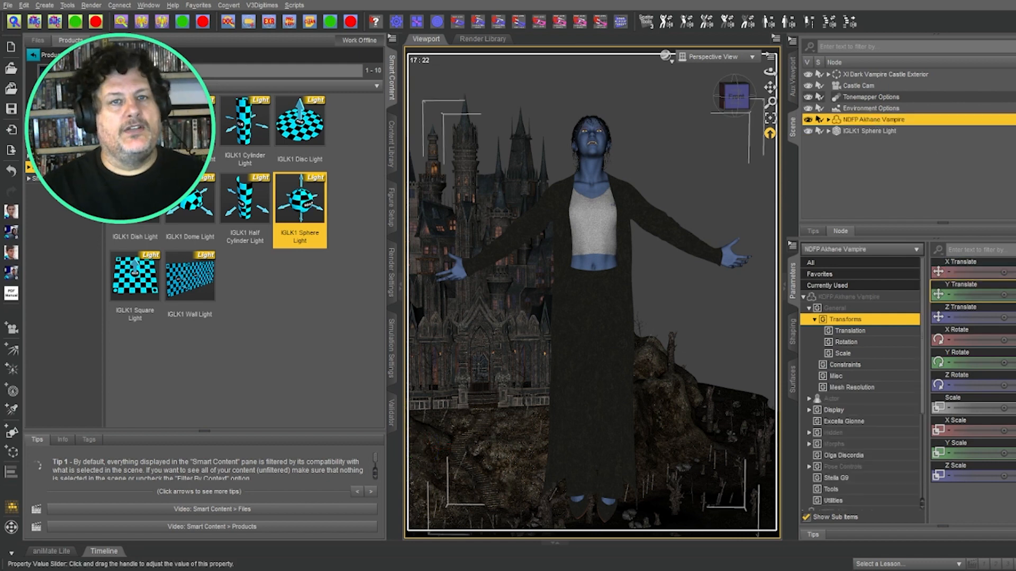
pyautogui.click(883, 131)
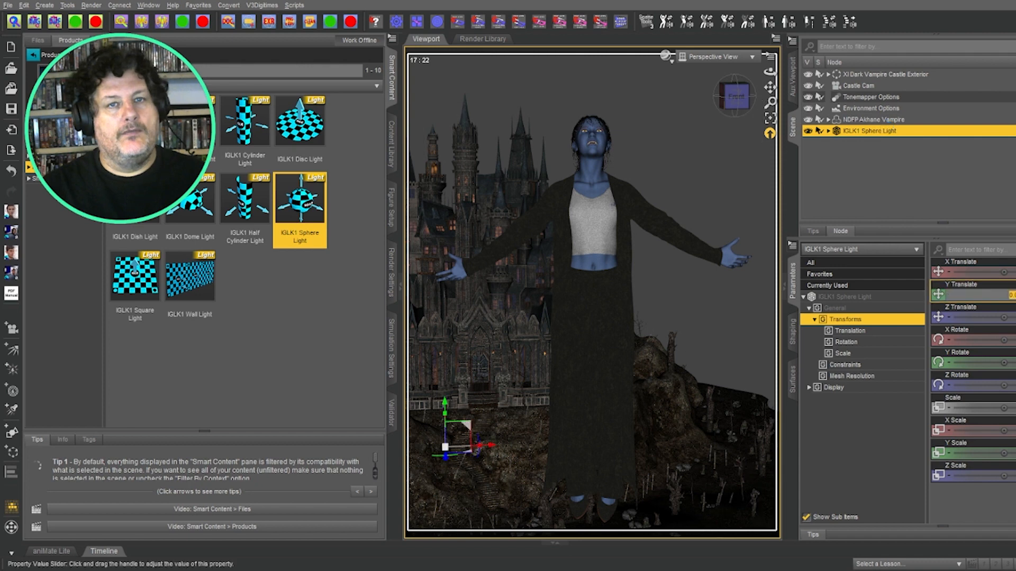
pyautogui.click(1013, 296)
pyautogui.press('Return')
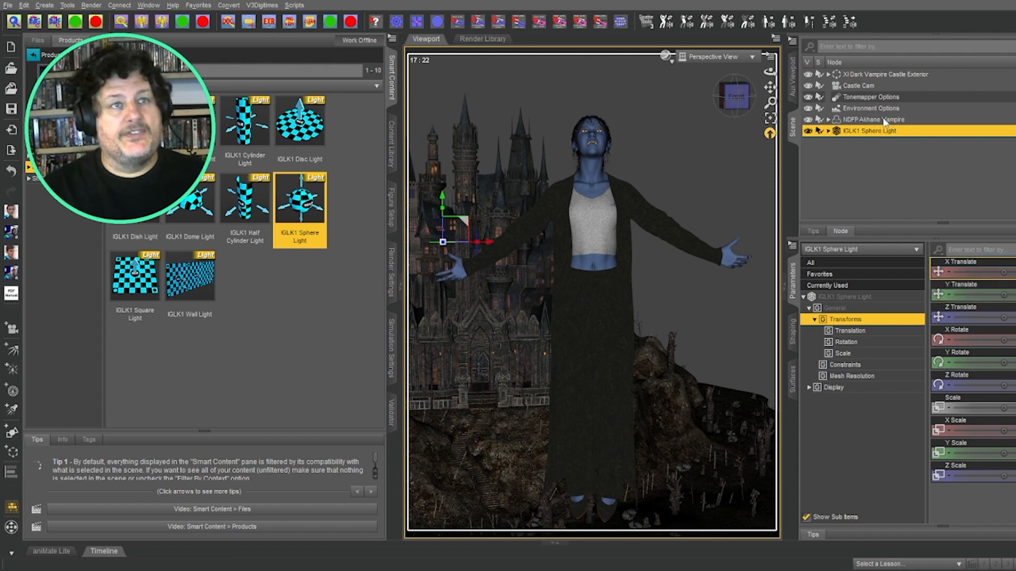
pyautogui.click(884, 120)
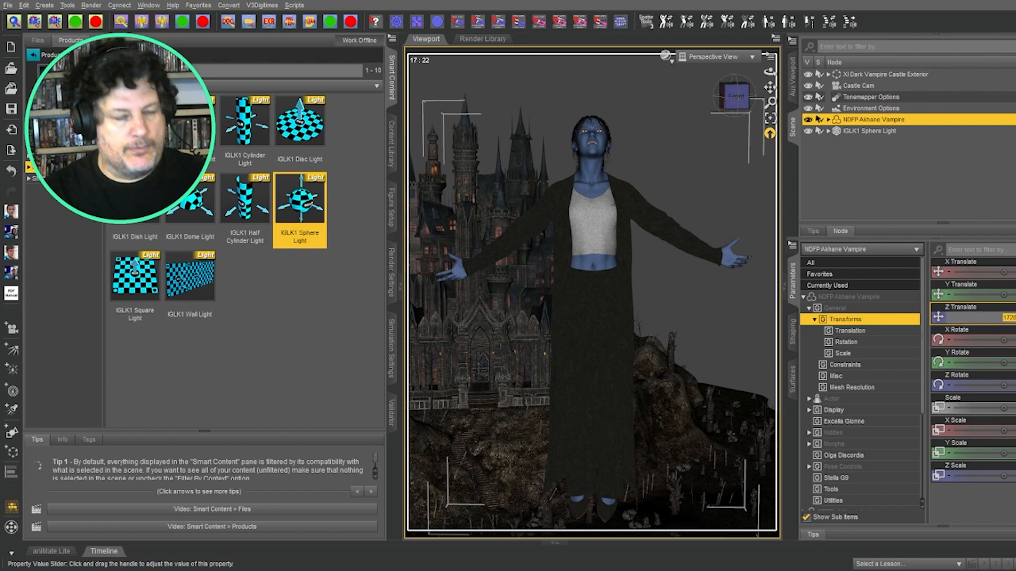
pyautogui.click(880, 131)
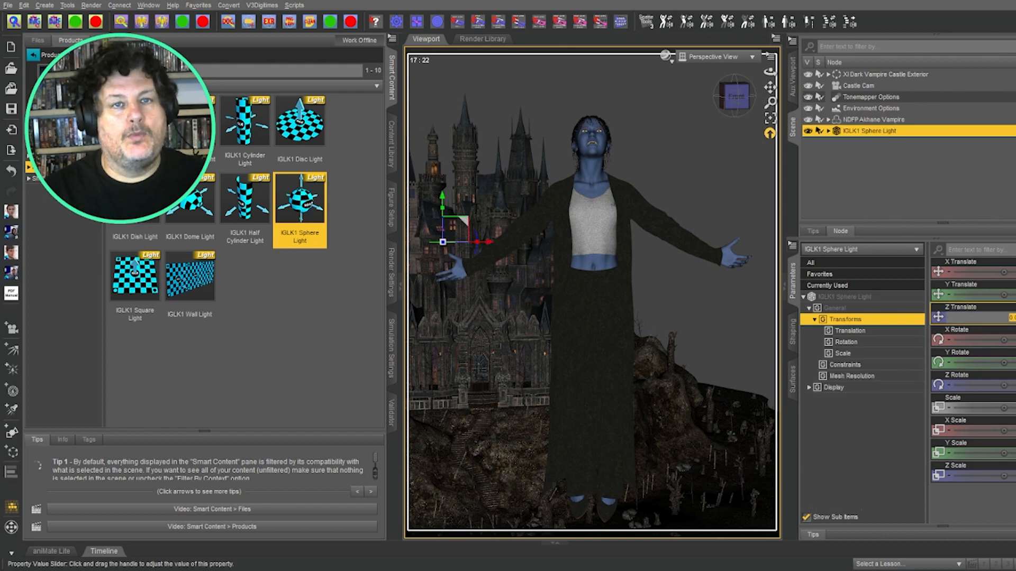
pyautogui.hotkey('ctrl', 'v')
pyautogui.press('Return')
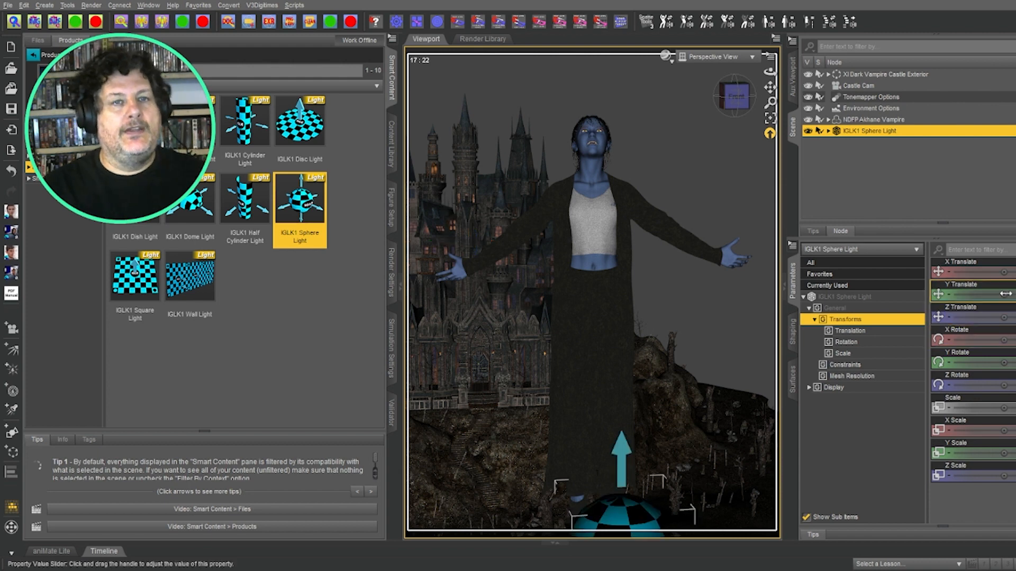
# Step: Raise the sphere light to chest height, nudge it left, and open the Lights content category
pyautogui.moveTo(1005, 294); pyautogui.dragTo(1015, 293)
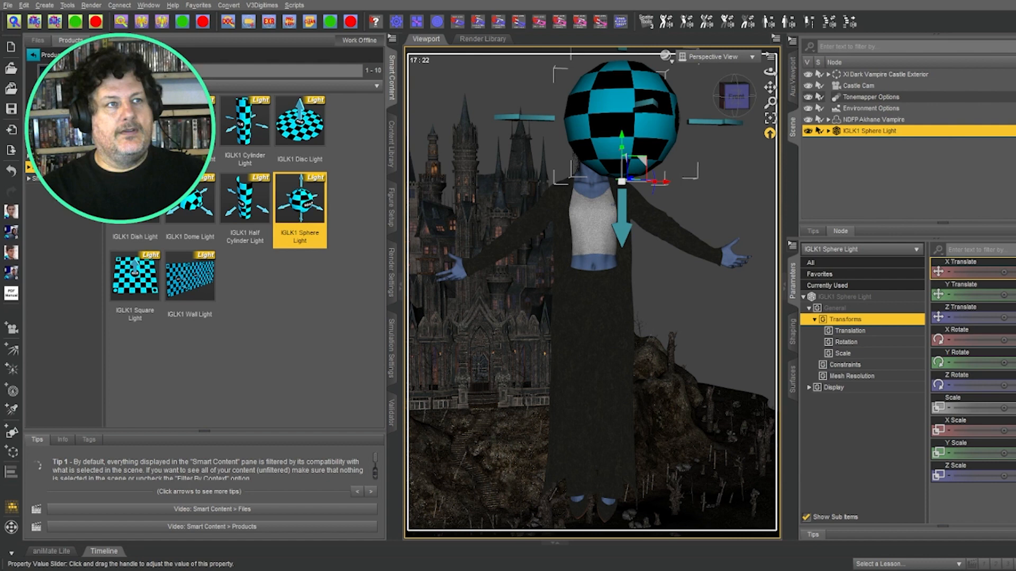
pyautogui.moveTo(1003, 272); pyautogui.dragTo(981, 295)
pyautogui.click(40, 179)
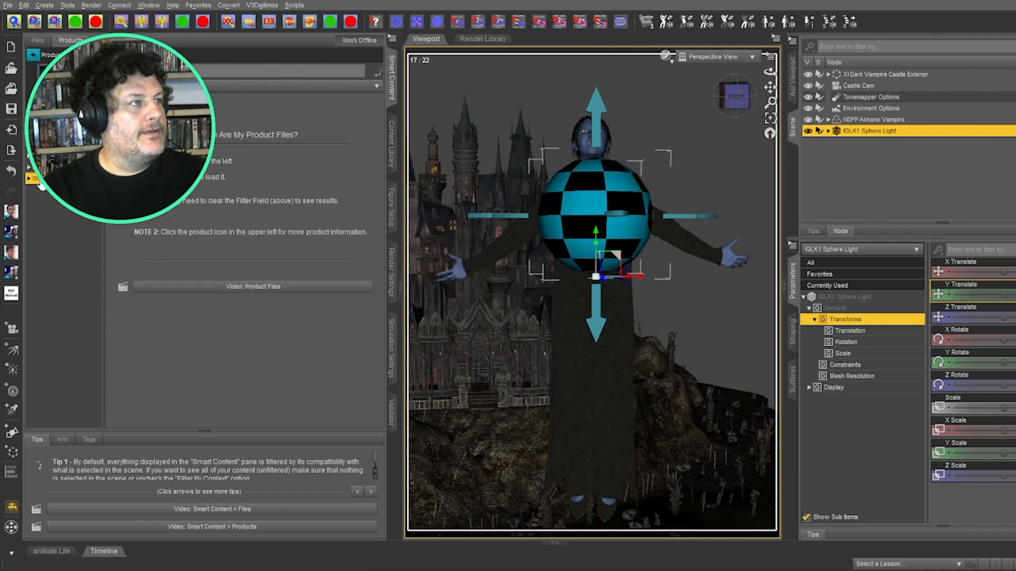
pyautogui.click(38, 181)
pyautogui.click(36, 189)
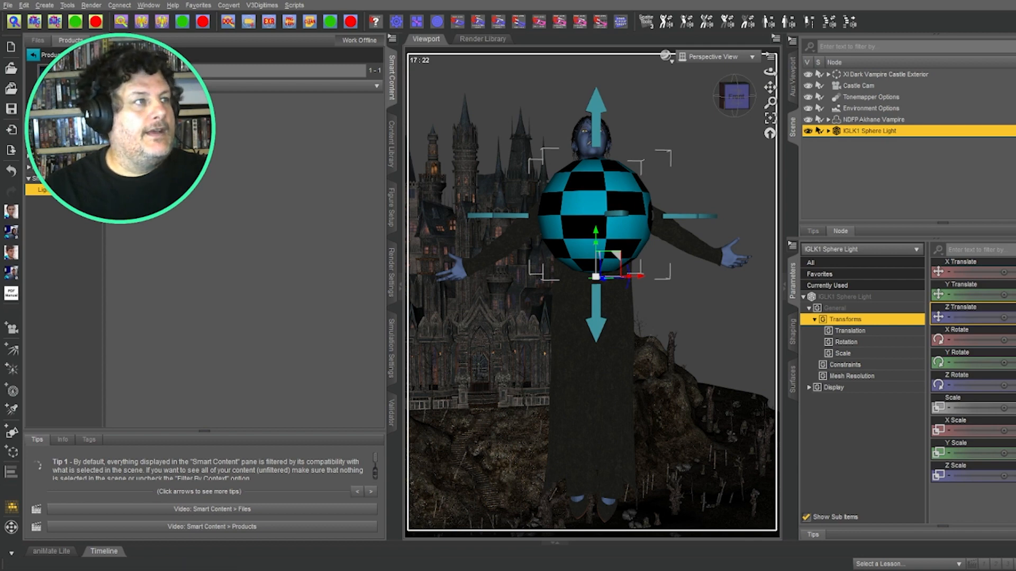
# Step: Open the Shaders > Lights category and browse the IGLK1 colour and intensity presets
pyautogui.click(28, 160)
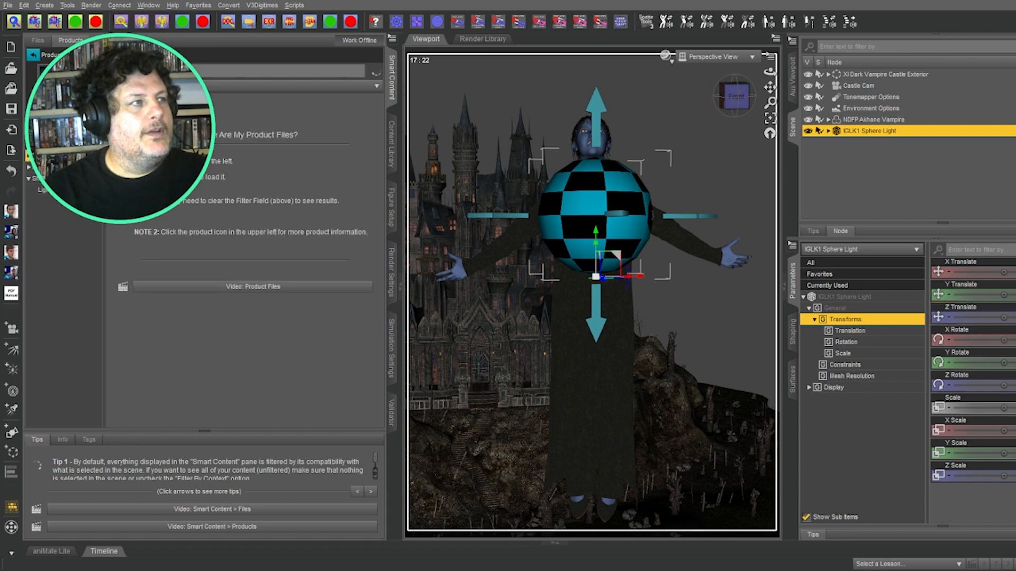
pyautogui.click(32, 169)
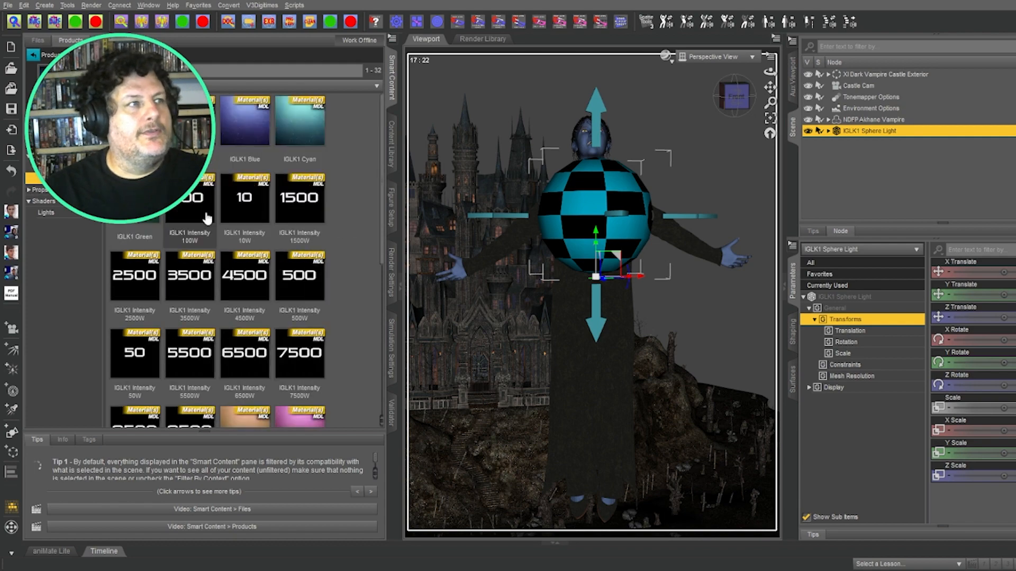
pyautogui.scroll(-5, 268, 259)
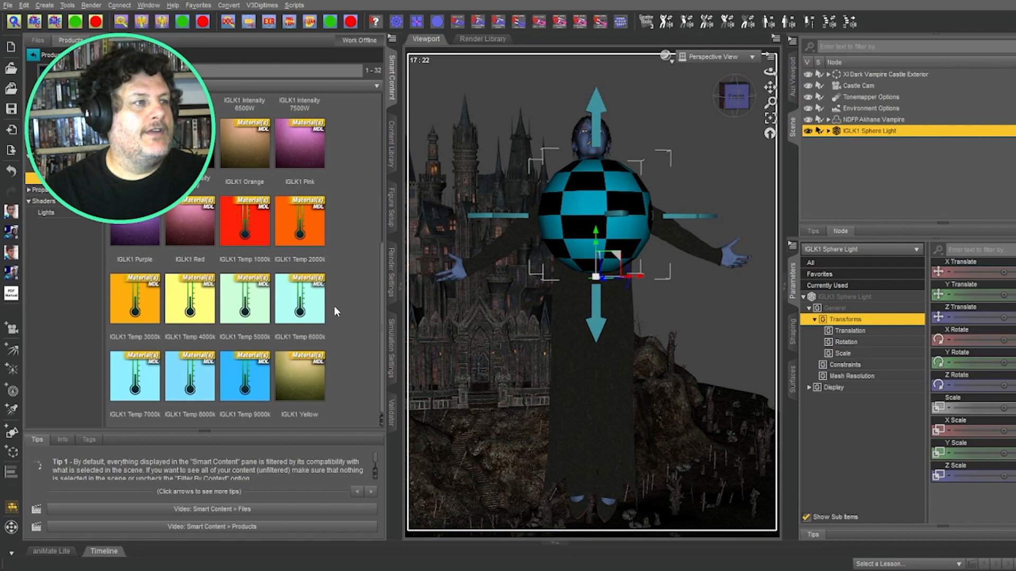
pyautogui.scroll(4, 317, 328)
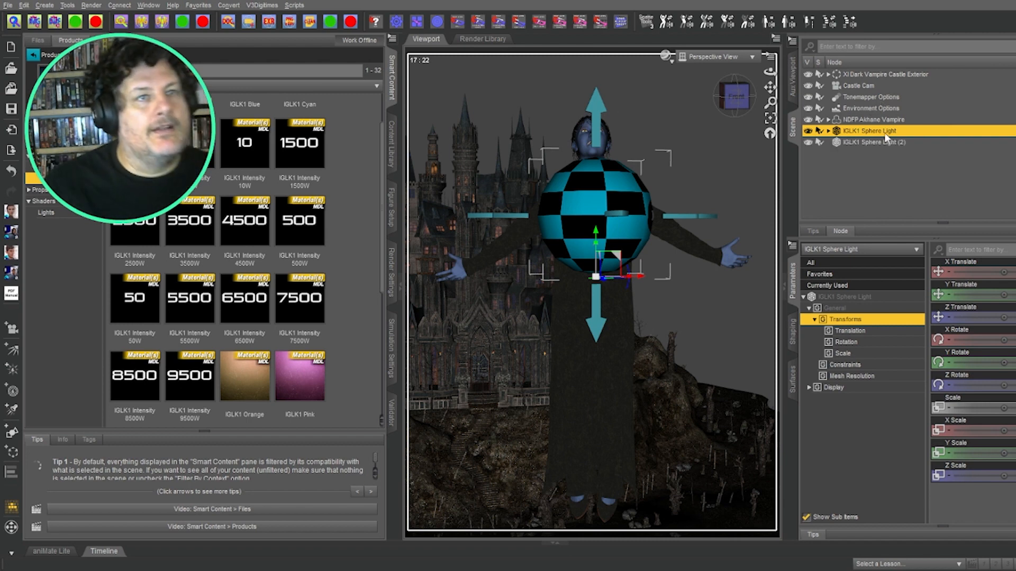
# Step: Rename the duplicated sphere light to 'Rim'
pyautogui.click(887, 143)
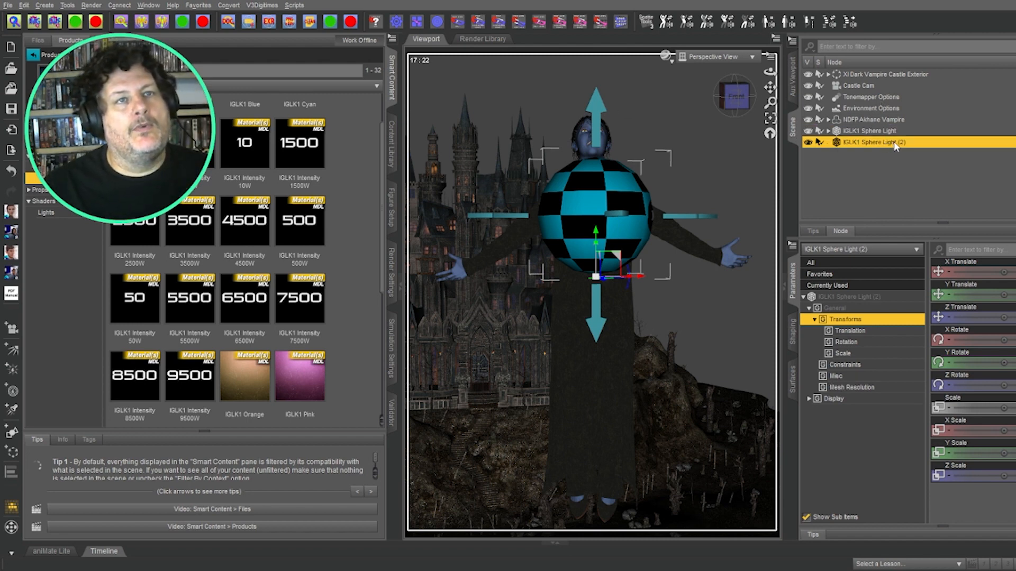
pyautogui.doubleClick(893, 141)
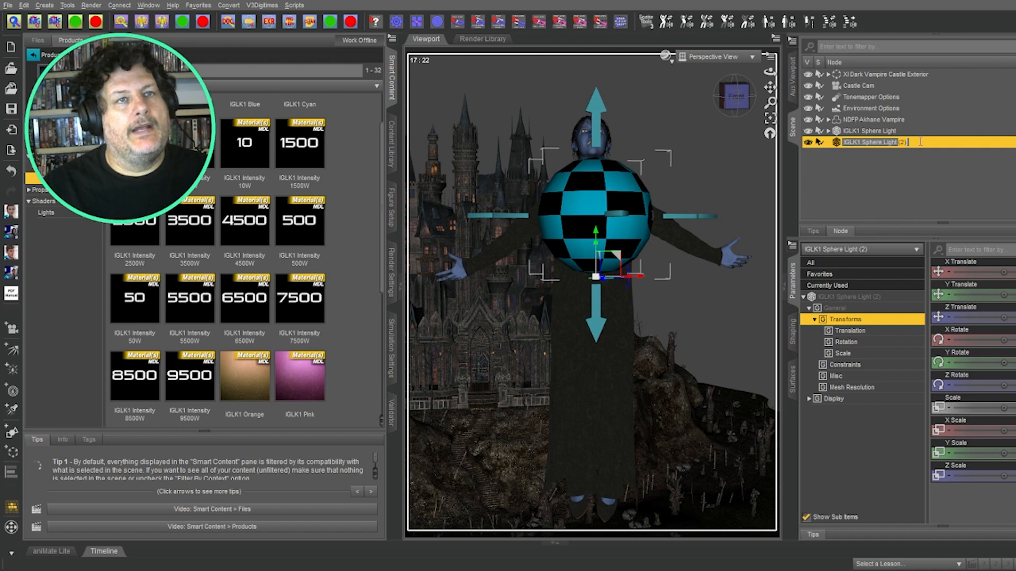
pyautogui.write('Rim')
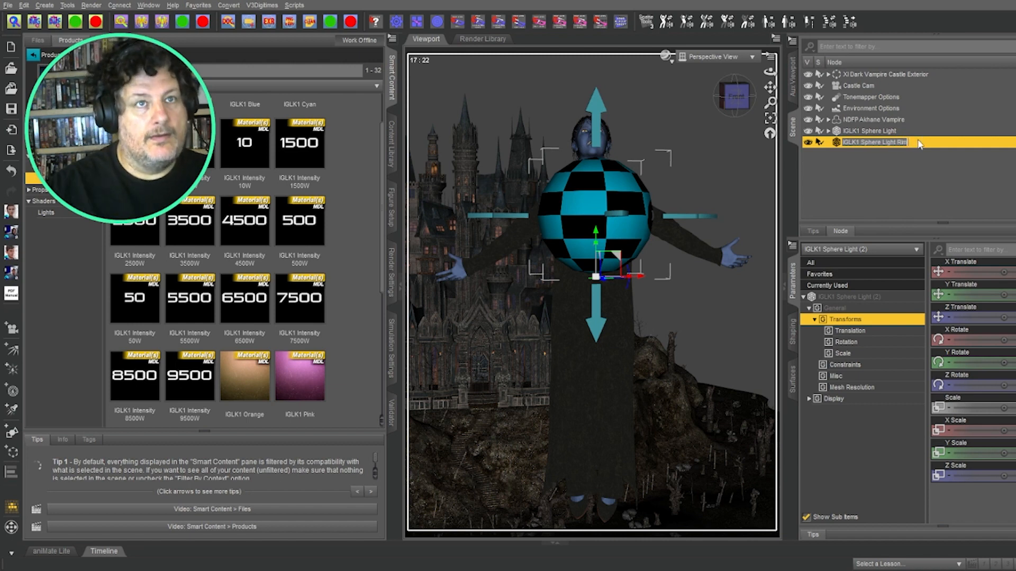
pyautogui.press('Return')
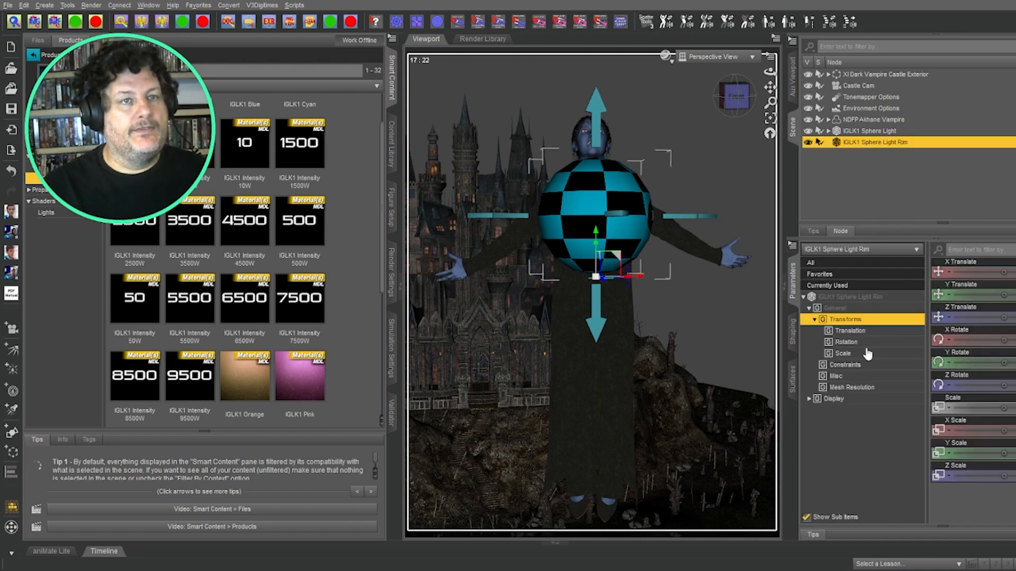
# Step: Move the rim light toward the figure's left and check it from the side view
pyautogui.moveTo(1003, 316); pyautogui.dragTo(978, 317)
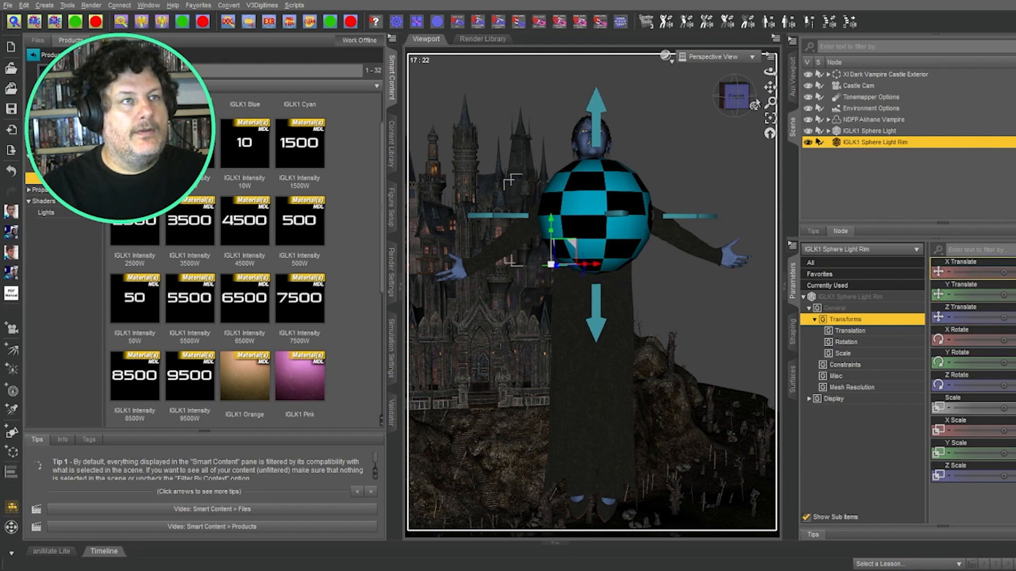
pyautogui.click(731, 98)
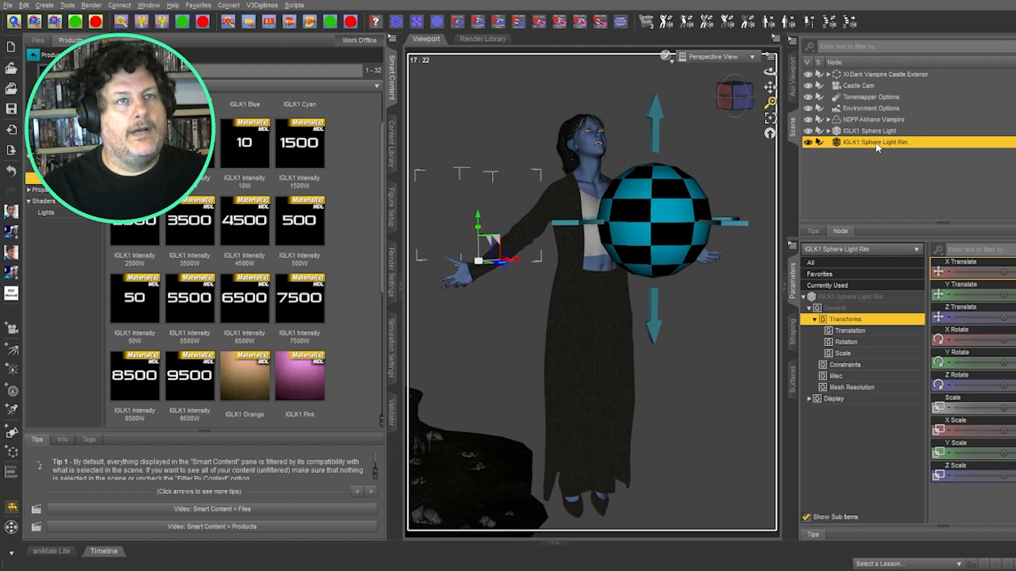
pyautogui.click(851, 157)
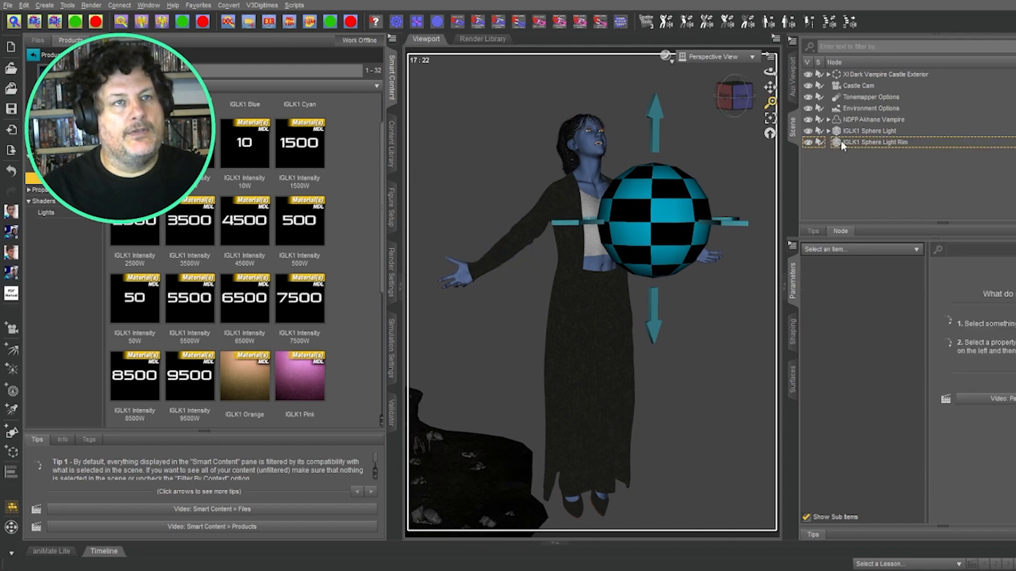
pyautogui.click(841, 143)
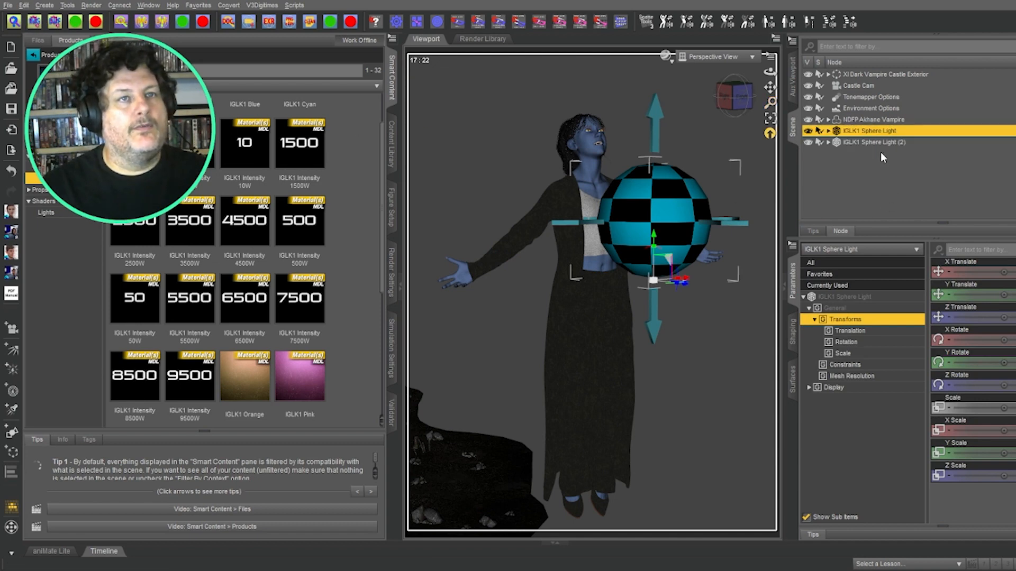
# Step: Correct the second light's name to 'IGLK1 Sphere Light Rim'
pyautogui.click(882, 143)
pyautogui.doubleClick(900, 143)
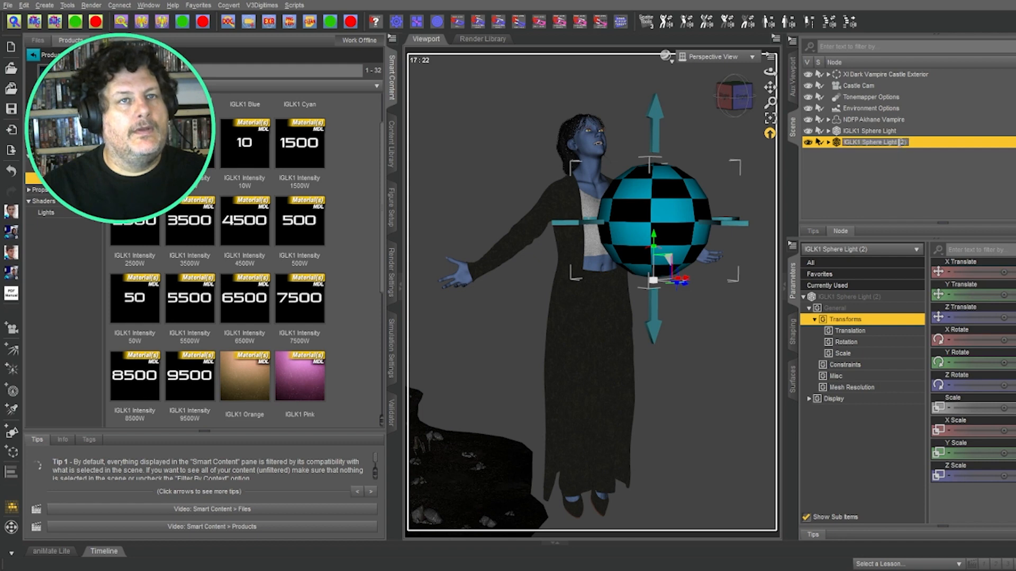
pyautogui.write('im')
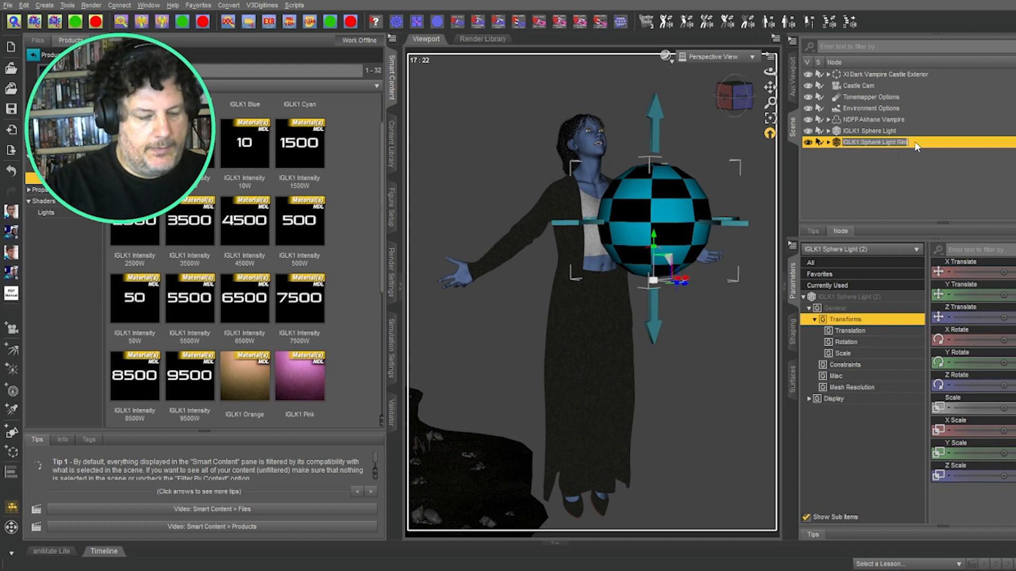
pyautogui.click(897, 206)
# Step: Move the rim light beside the figure's arm and shrink its sphere
pyautogui.click(881, 144)
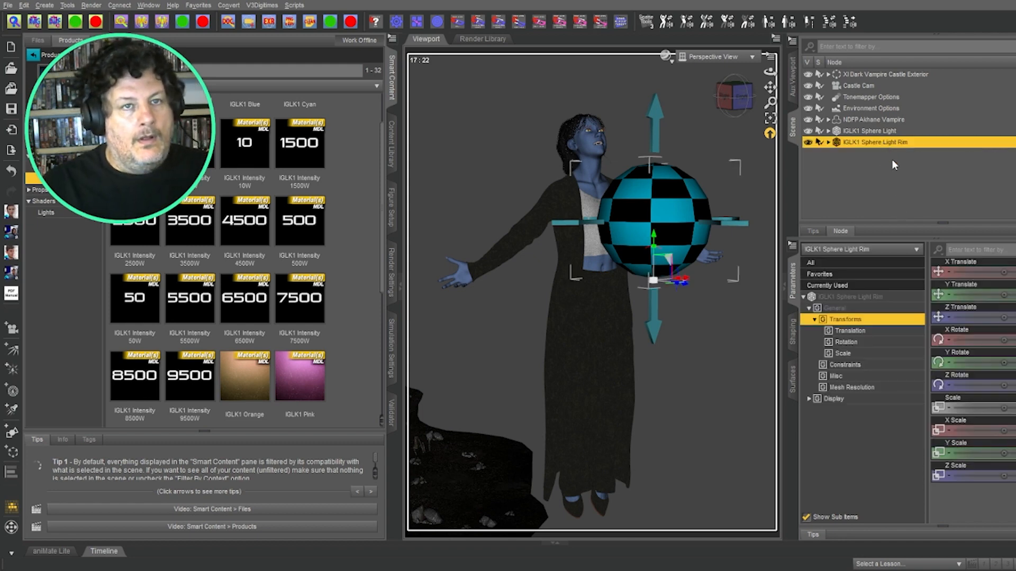
pyautogui.moveTo(1004, 317); pyautogui.dragTo(972, 317)
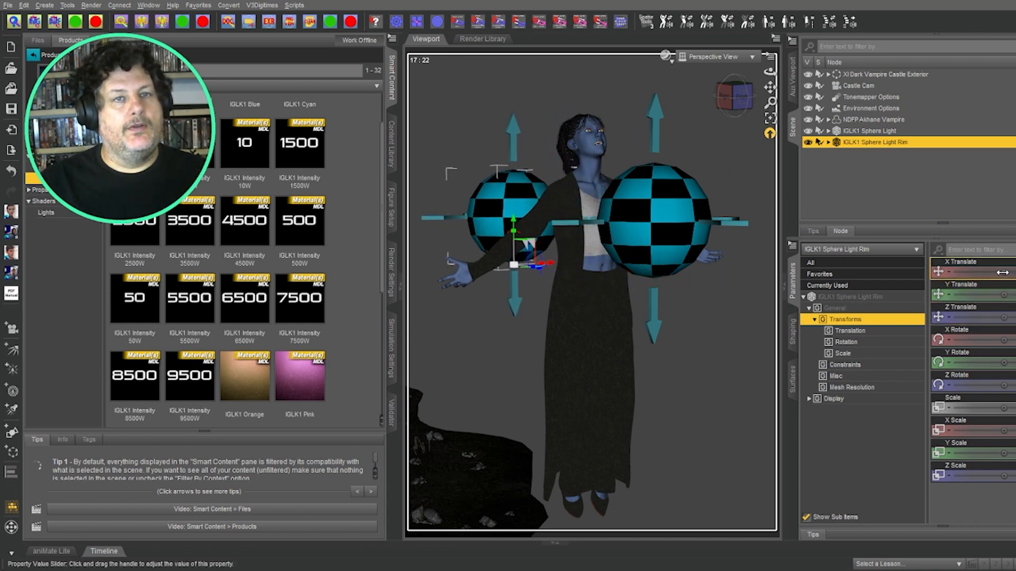
pyautogui.moveTo(1004, 272); pyautogui.dragTo(1015, 272)
pyautogui.moveTo(1004, 408); pyautogui.dragTo(973, 408)
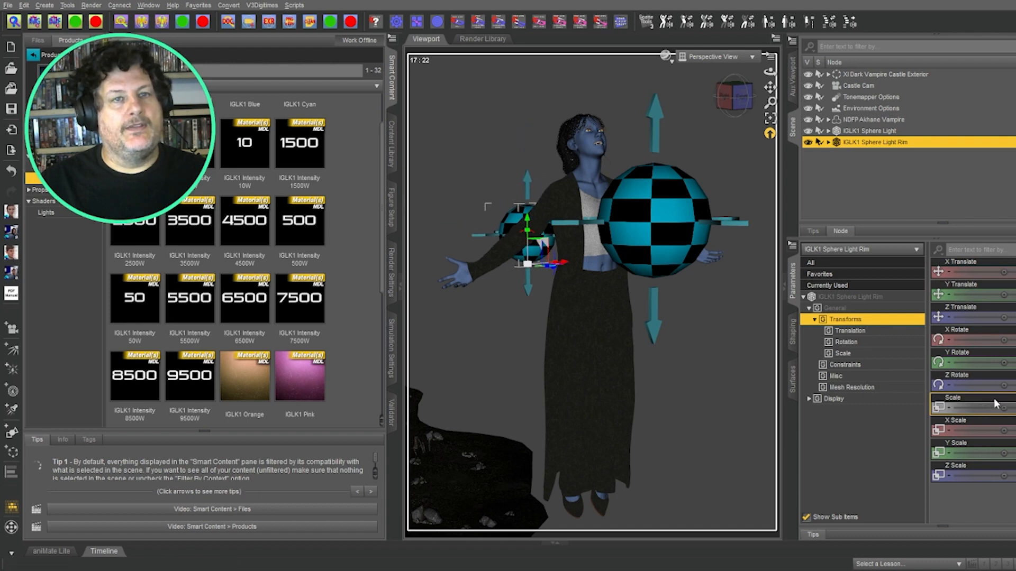
pyautogui.click(959, 321)
# Step: Apply the Temp 1000k colour preset to the rim light
pyautogui.scroll(-3, 227, 265)
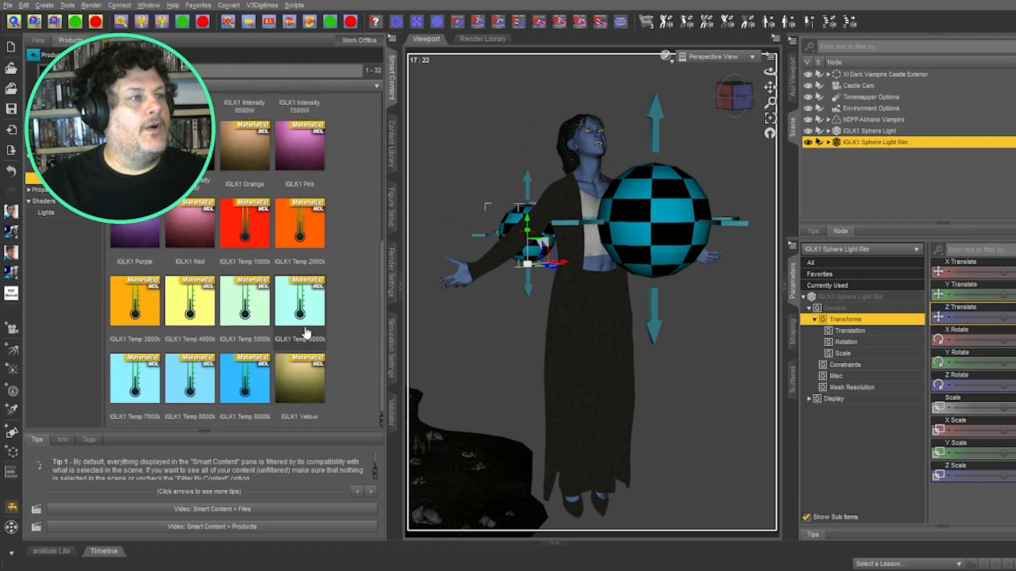
pyautogui.doubleClick(253, 231)
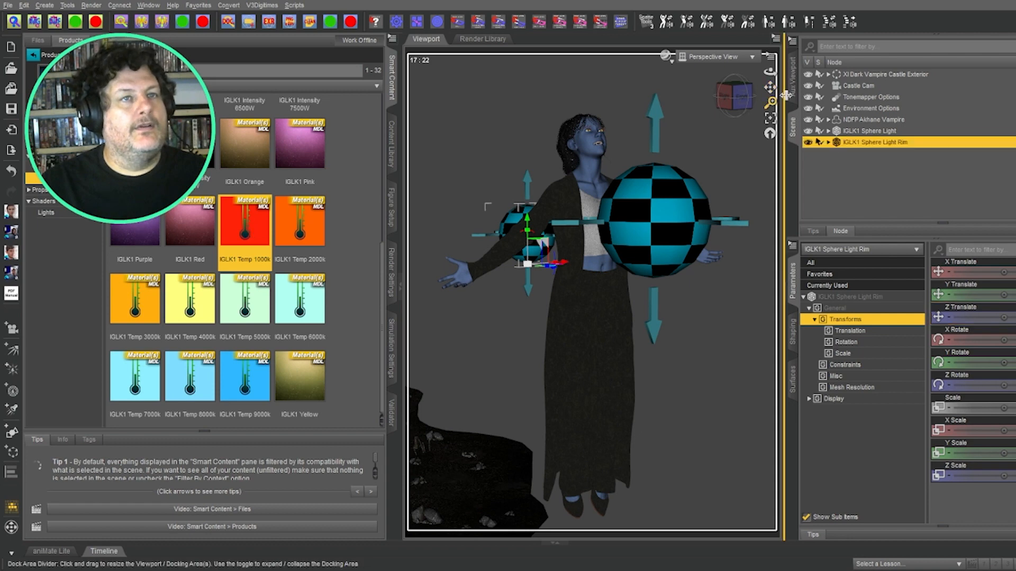
pyautogui.click(868, 131)
pyautogui.scroll(3, 253, 238)
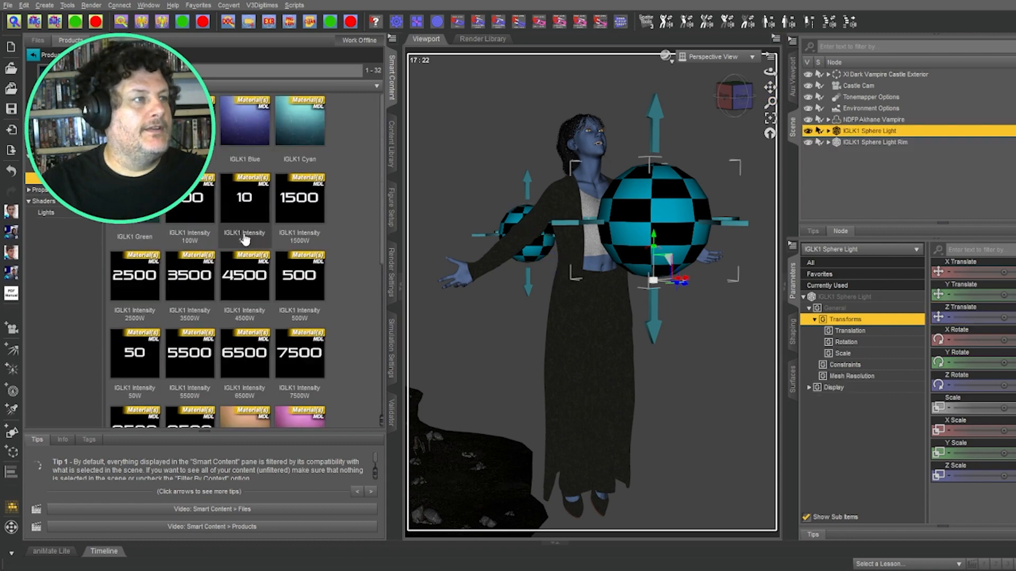
# Step: In the live preview, raise the main sphere light above the figure and set it to 3500W
pyautogui.click(792, 76)
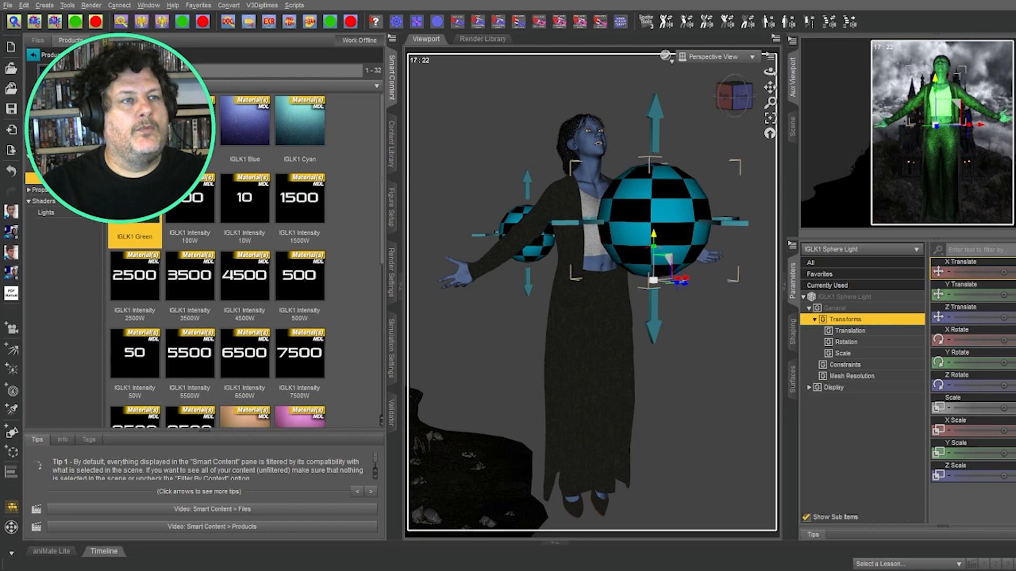
pyautogui.moveTo(654, 236); pyautogui.dragTo(691, 2)
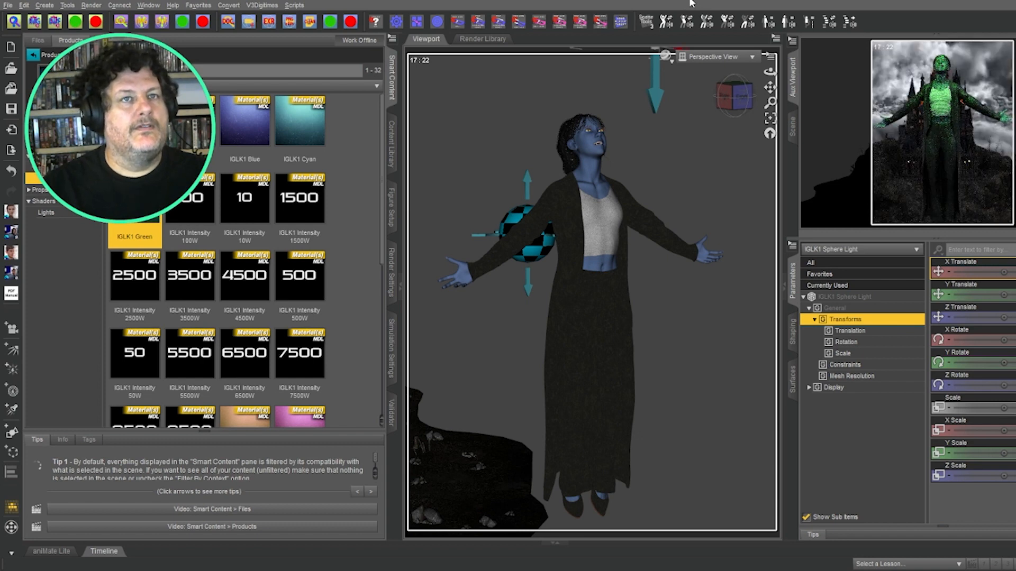
pyautogui.moveTo(1003, 318)
pyautogui.mouseDown()
pyautogui.moveTo(1014, 319)
pyautogui.moveTo(1001, 319)
pyautogui.mouseUp()
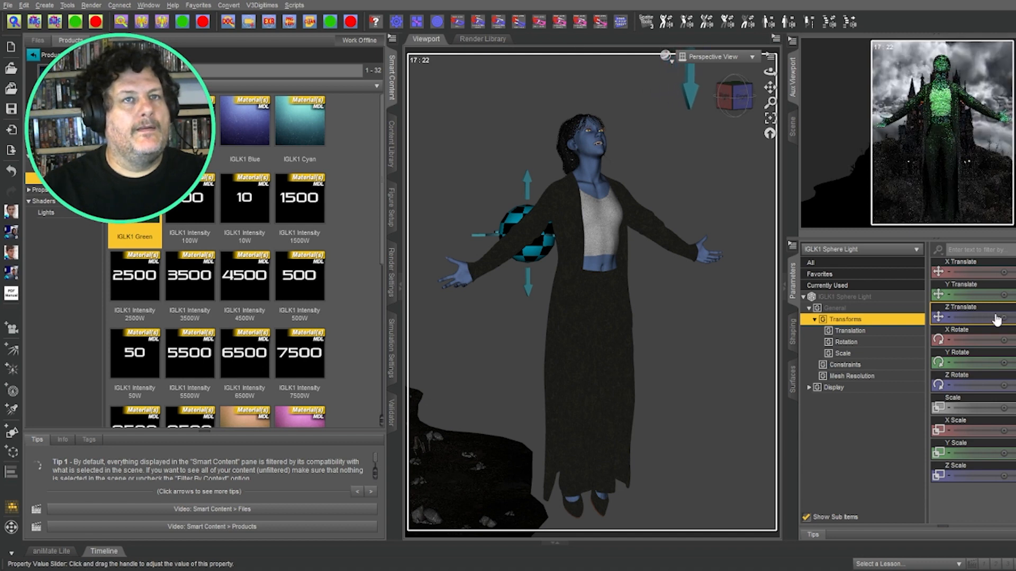
pyautogui.click(192, 278)
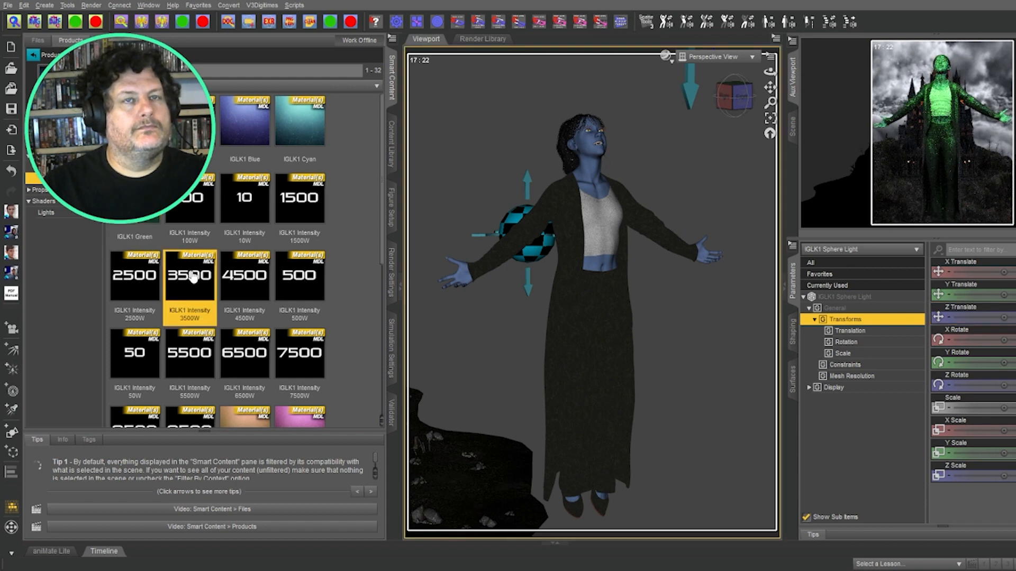
# Step: Try cyan, orange and Temp 3000k tints, settling on Temp 9000k for the main light
pyautogui.click(304, 123)
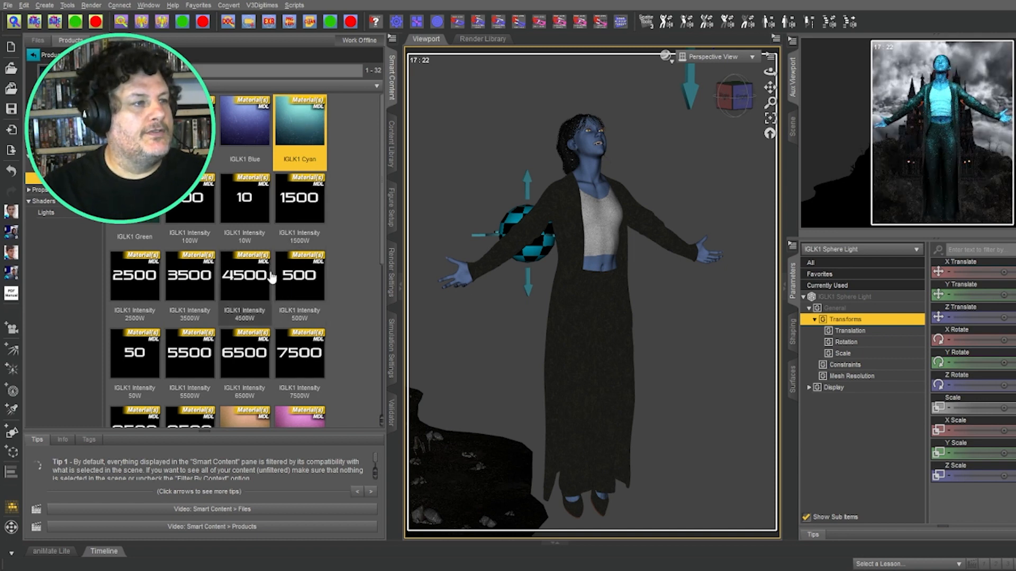
pyautogui.scroll(-5, 262, 298)
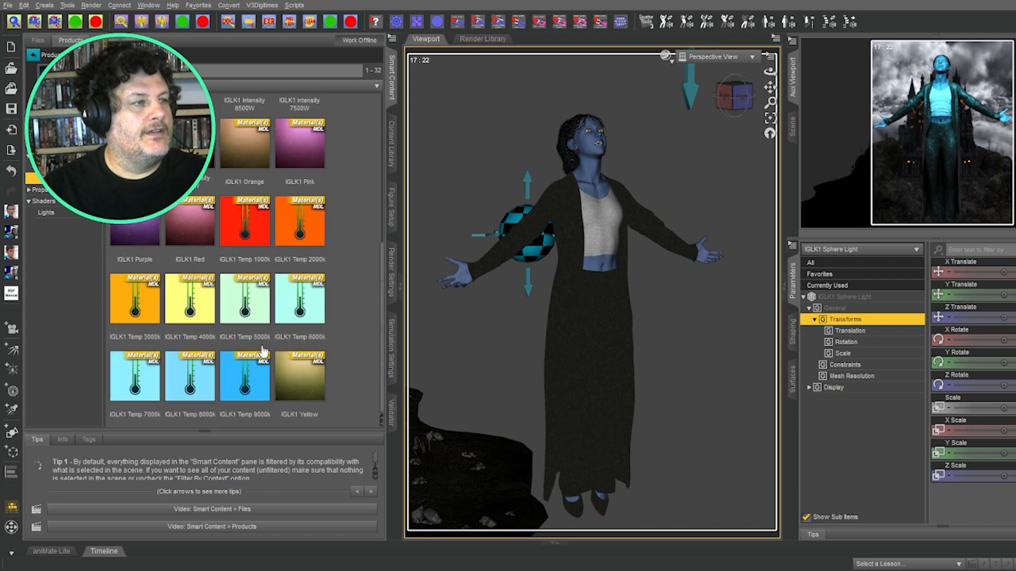
pyautogui.doubleClick(254, 153)
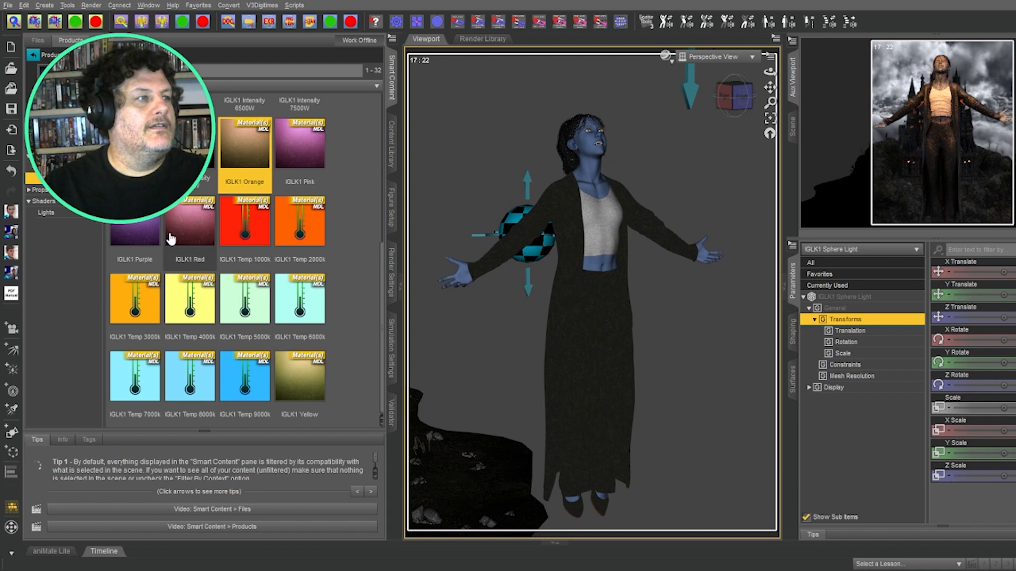
pyautogui.doubleClick(144, 304)
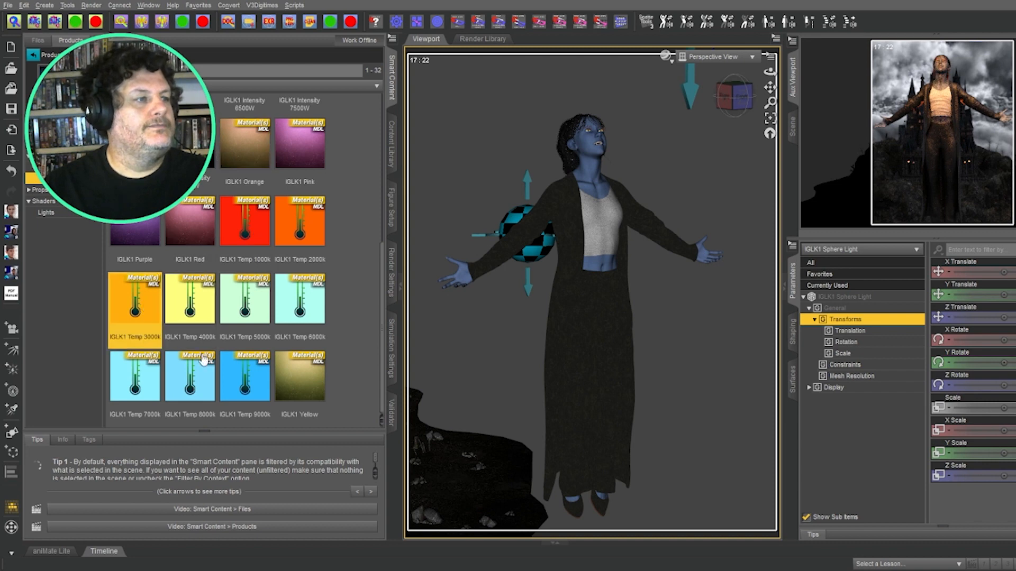
pyautogui.doubleClick(259, 383)
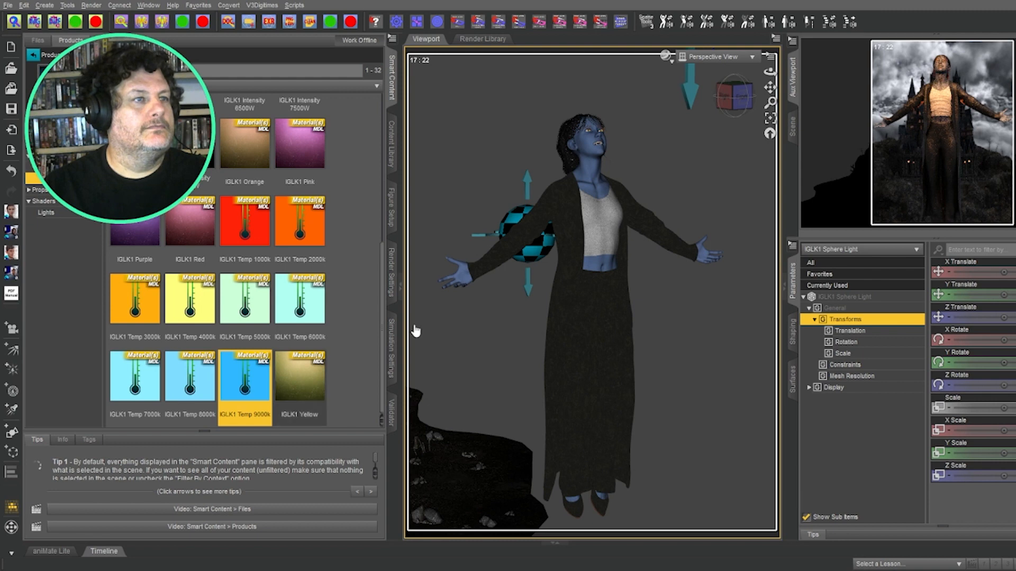
pyautogui.click(792, 127)
pyautogui.click(883, 142)
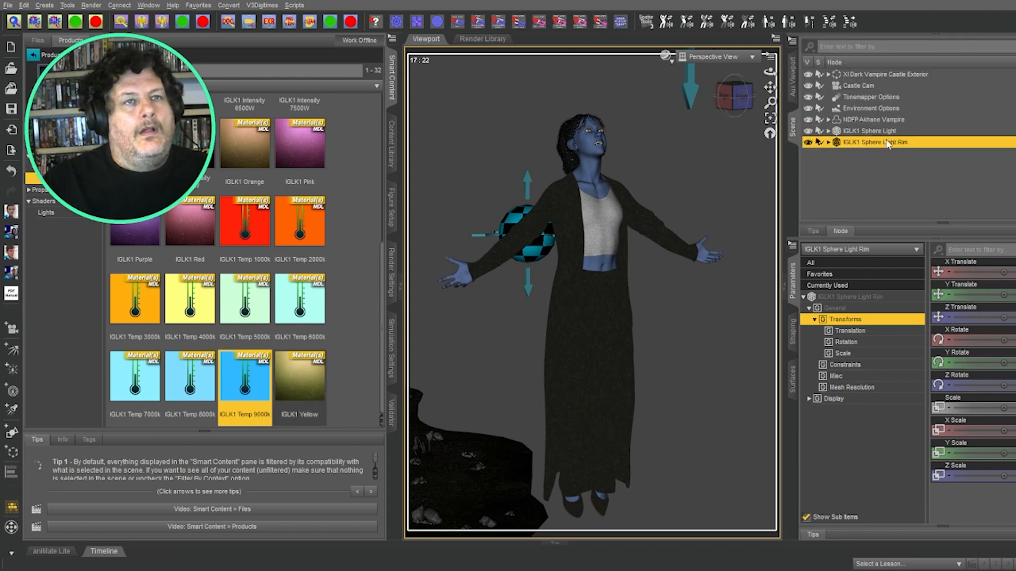
# Step: Raise and enlarge the rim light, trying Temp 1000k, Temp 9000k and green before settling on cyan
pyautogui.doubleClick(238, 220)
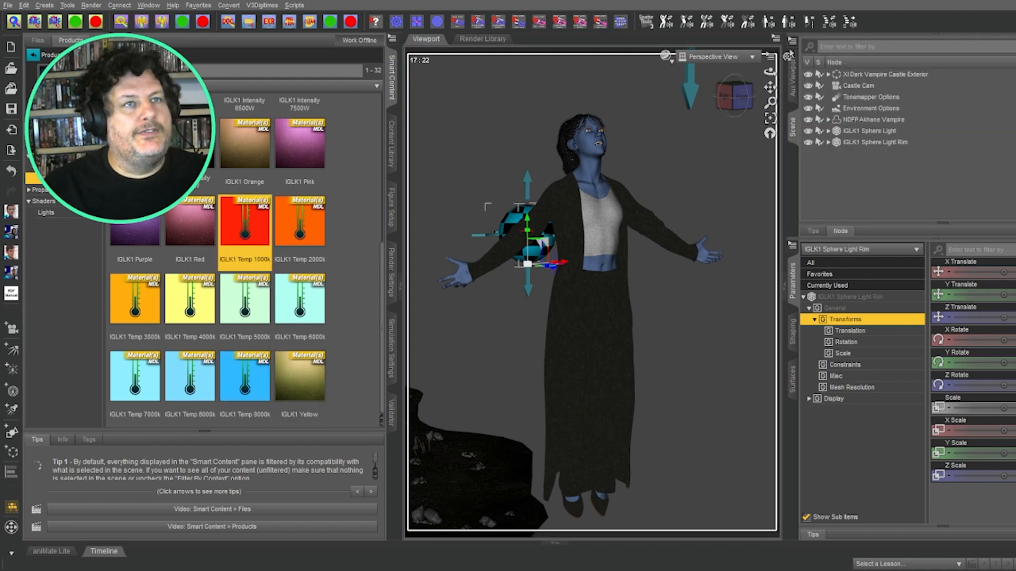
pyautogui.click(792, 77)
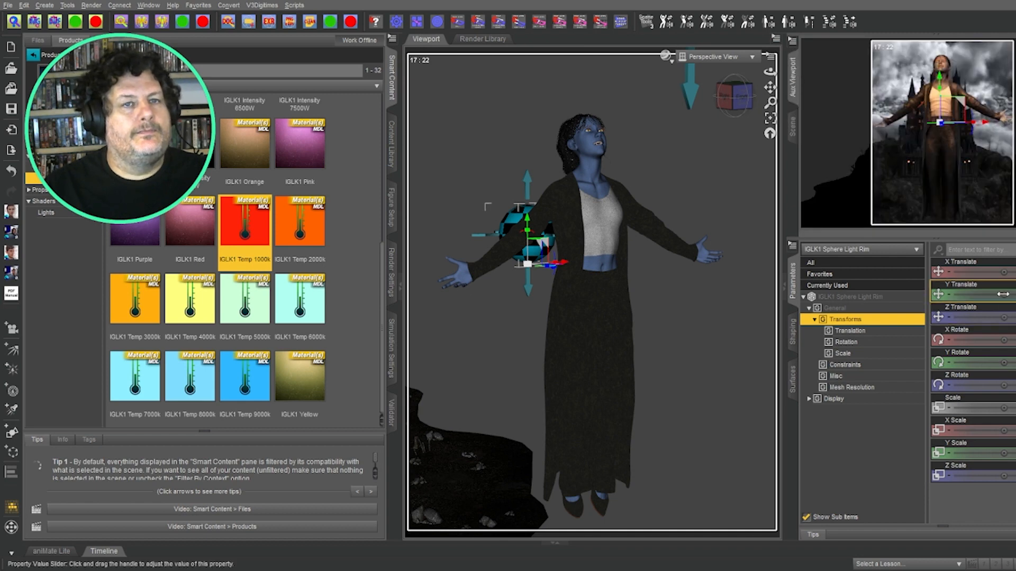
pyautogui.moveTo(1003, 295); pyautogui.dragTo(1014, 294)
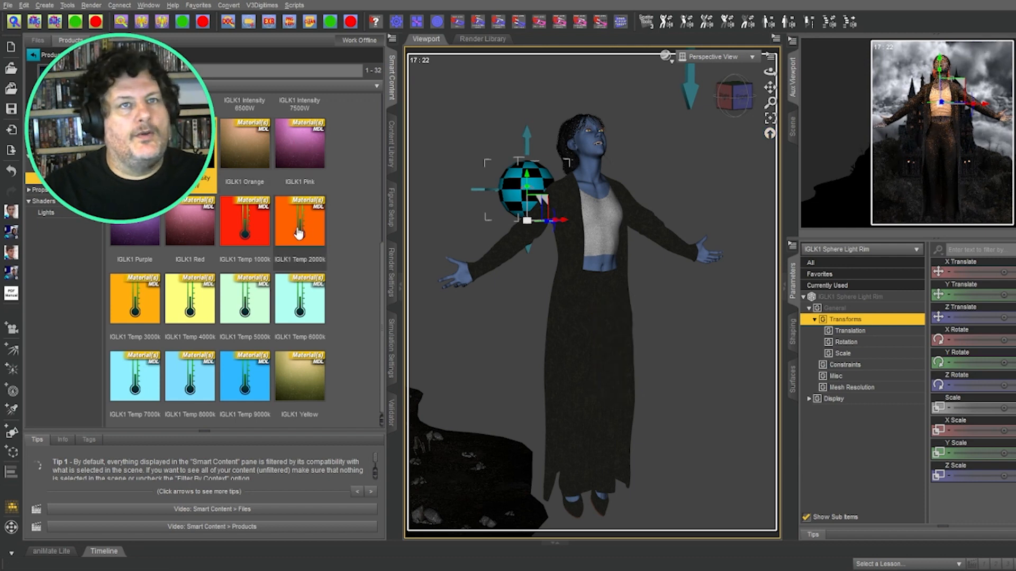
pyautogui.moveTo(1004, 408); pyautogui.dragTo(1002, 405)
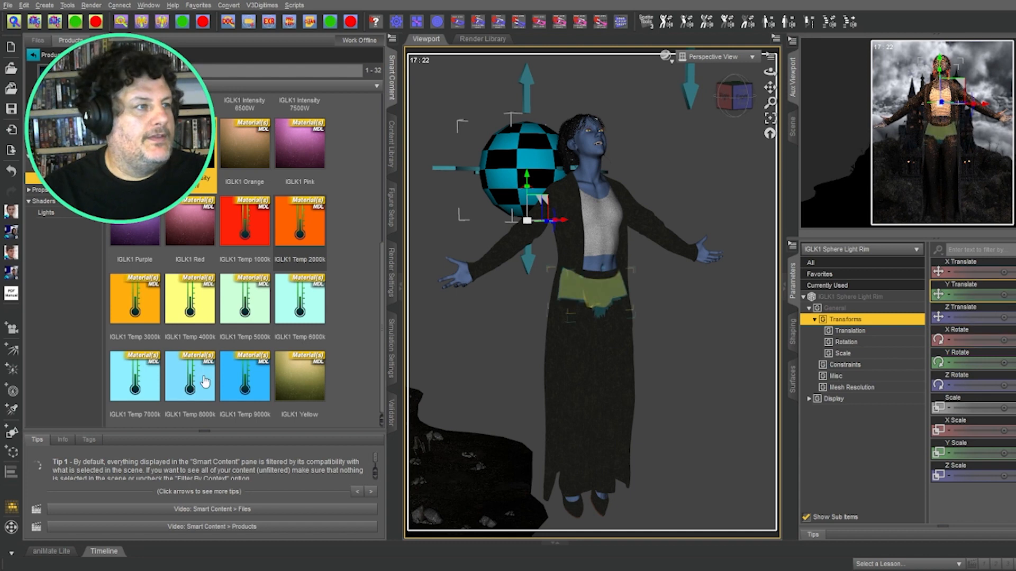
pyautogui.click(252, 388)
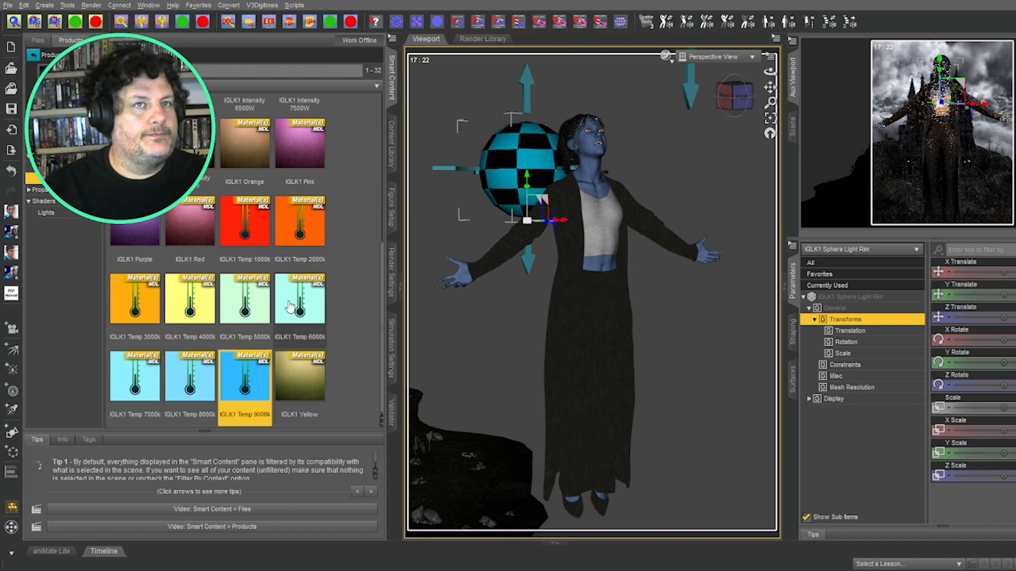
pyautogui.scroll(5, 292, 305)
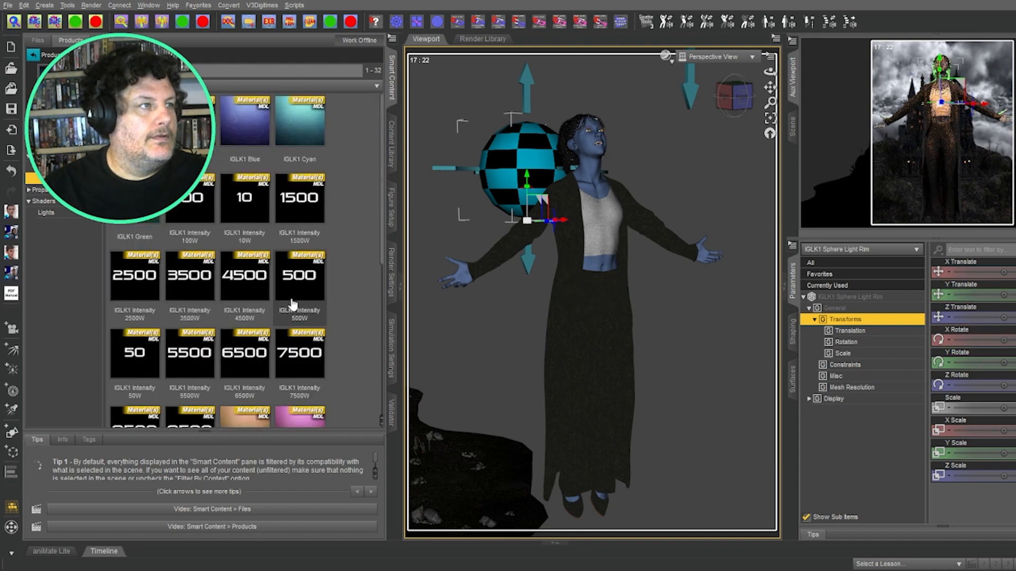
pyautogui.click(137, 209)
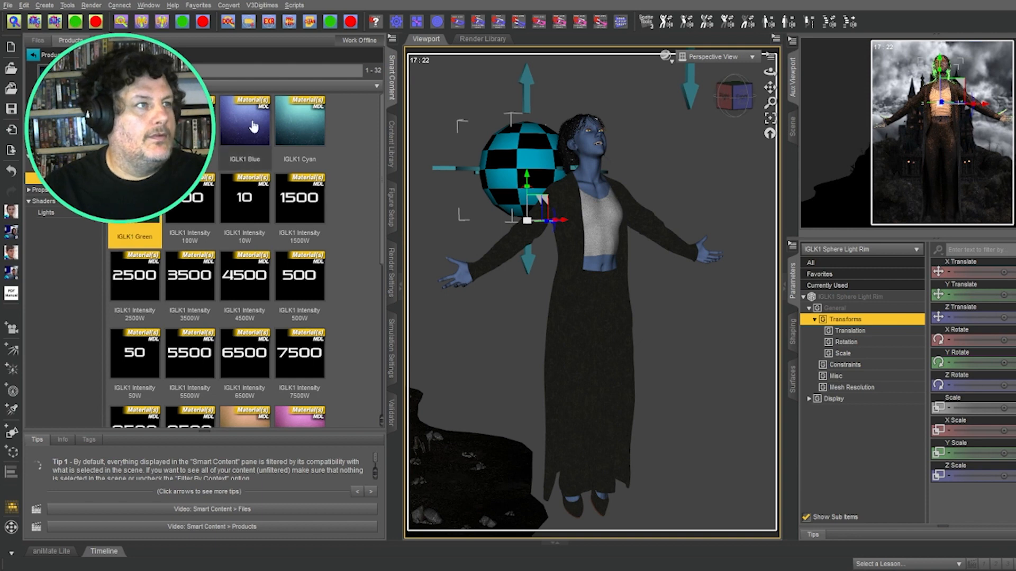
pyautogui.click(301, 123)
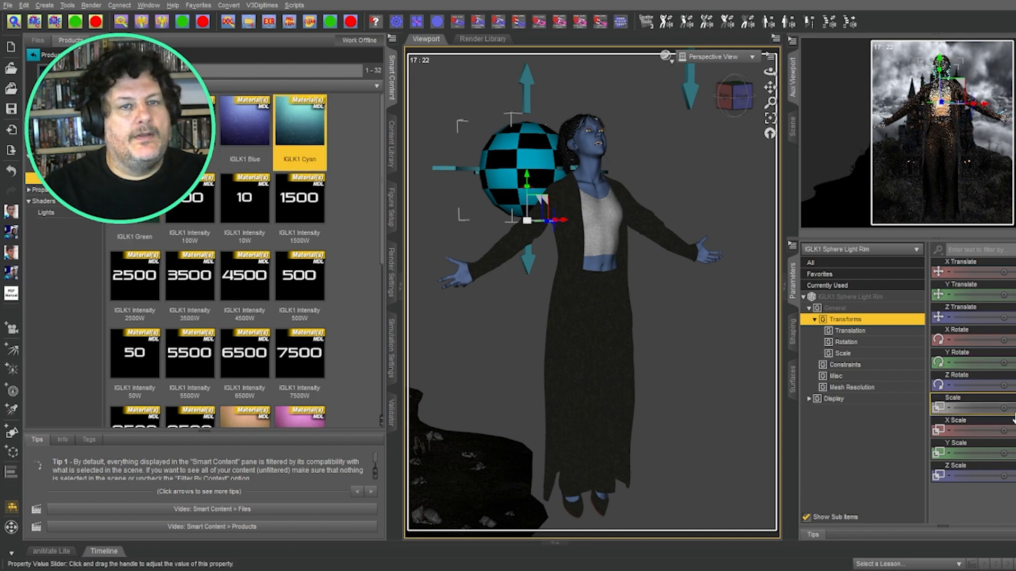
# Step: Shrink the cyan rim light and tuck it beside the vampire's upper arm and hand
pyautogui.moveTo(1013, 418); pyautogui.dragTo(984, 408)
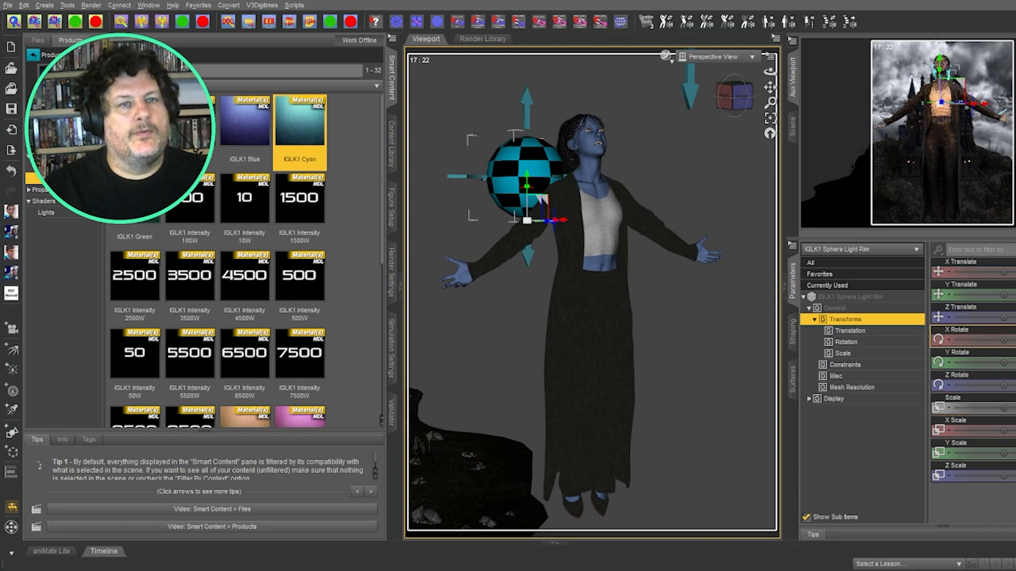
pyautogui.moveTo(1003, 272); pyautogui.dragTo(987, 294)
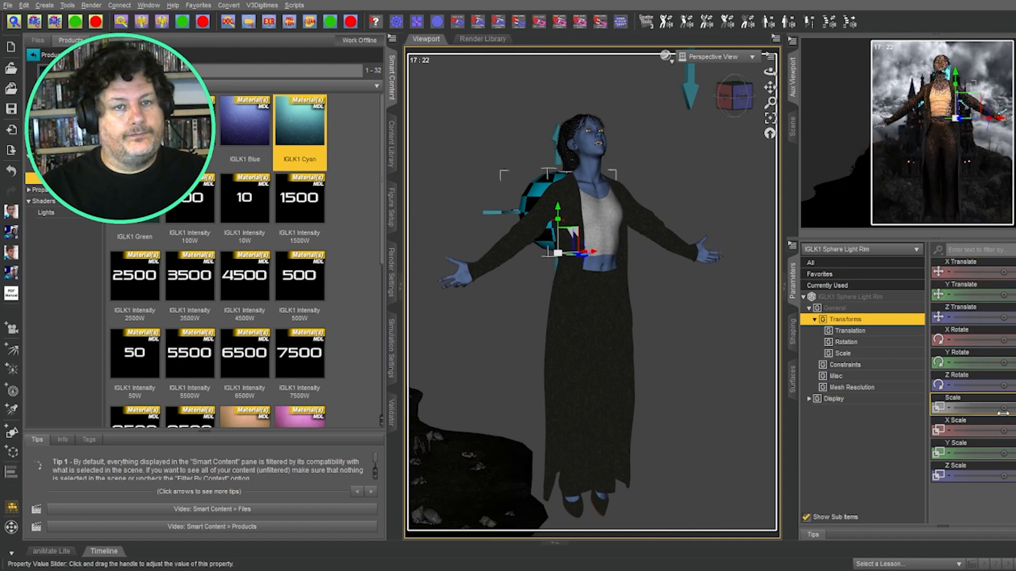
pyautogui.moveTo(1004, 407); pyautogui.dragTo(992, 408)
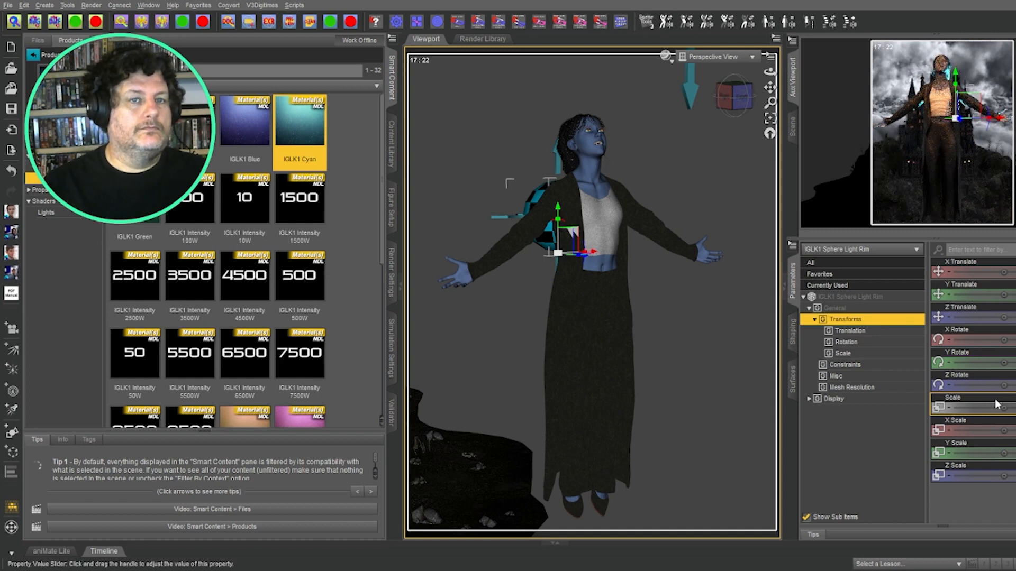
pyautogui.moveTo(1003, 316); pyautogui.dragTo(978, 317)
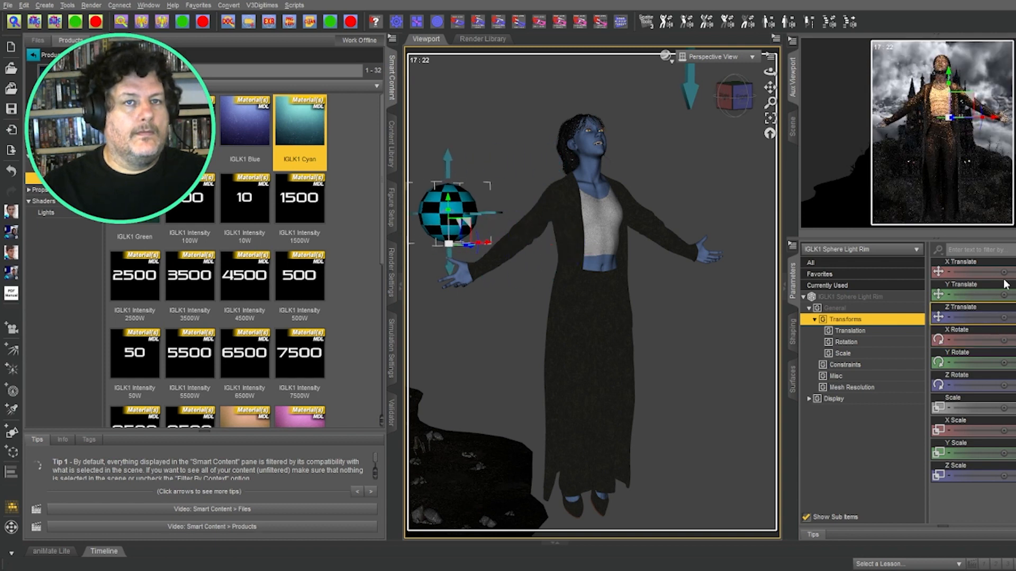
pyautogui.moveTo(1004, 272)
pyautogui.mouseDown()
pyautogui.moveTo(1015, 272)
pyautogui.moveTo(1005, 272)
pyautogui.mouseUp()
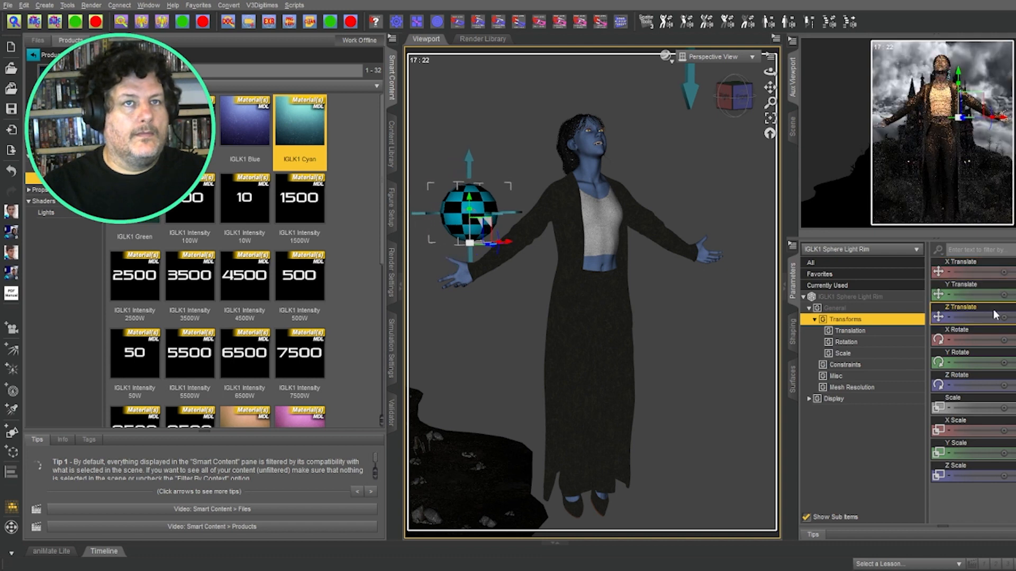
pyautogui.moveTo(993, 326); pyautogui.dragTo(1003, 316)
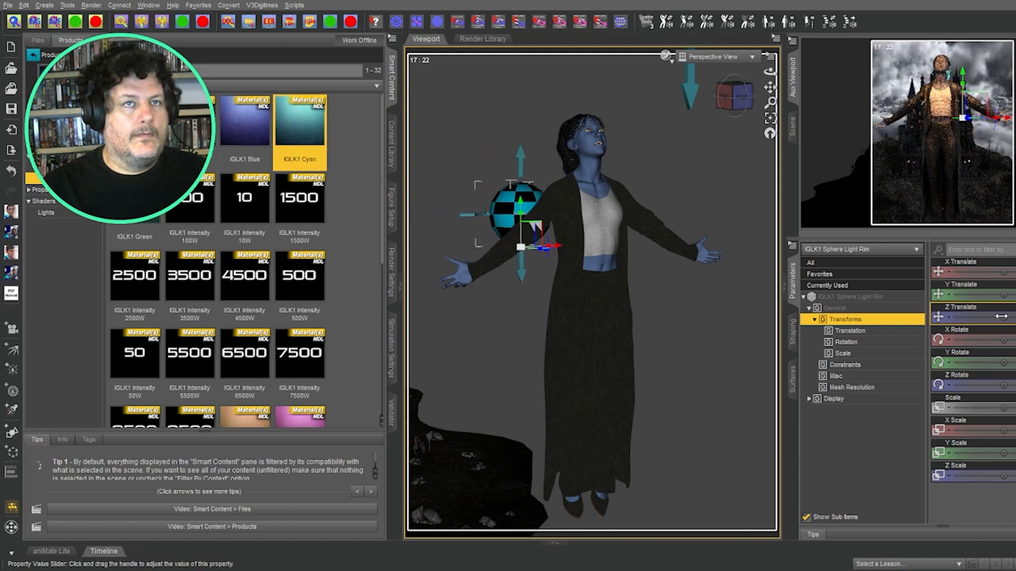
pyautogui.click(792, 126)
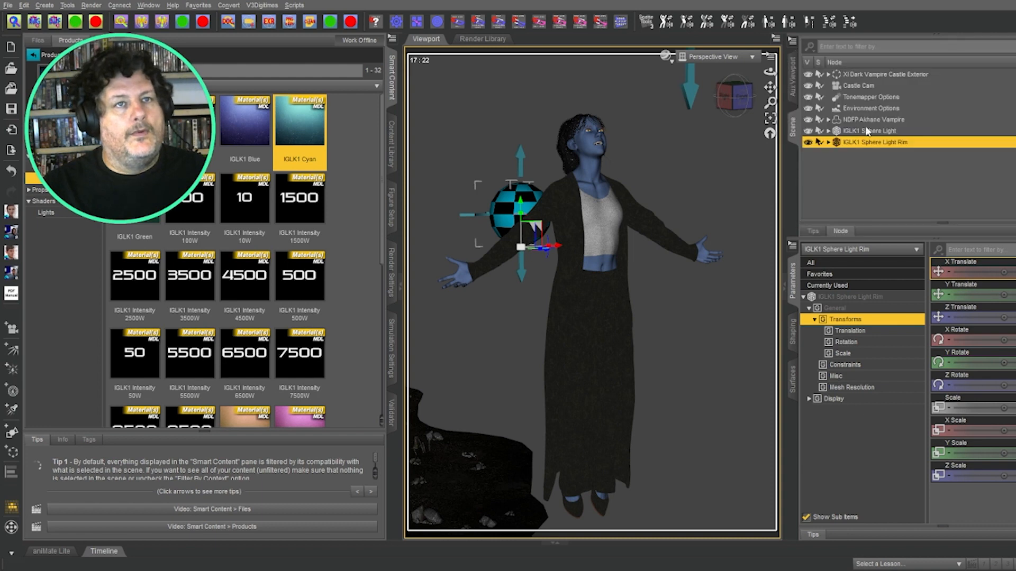
# Step: Drop the IGLK1 Orange preset onto the selected main IGLK1 Sphere Light in the rendered preview
pyautogui.click(892, 131)
pyautogui.scroll(-3, 241, 297)
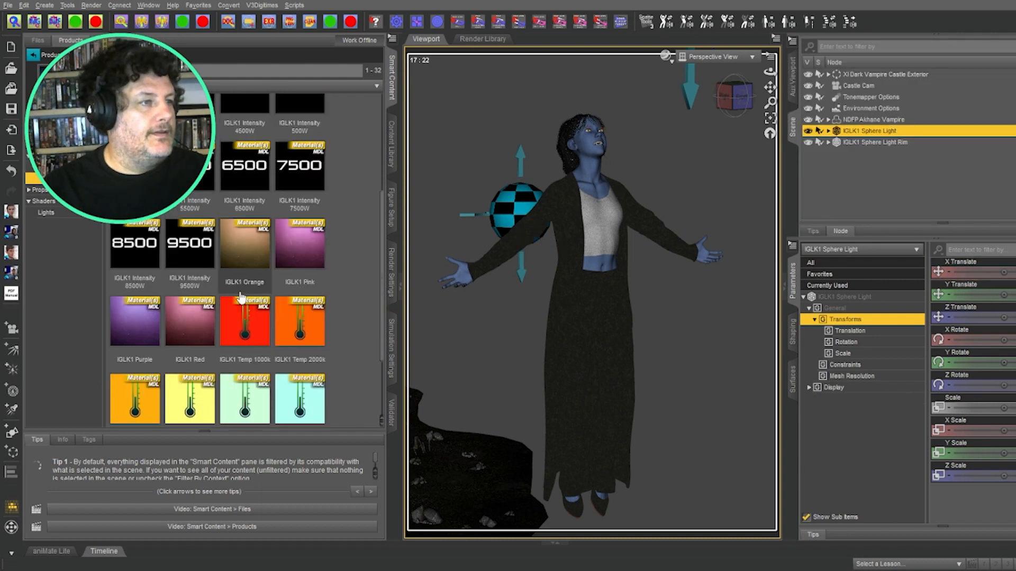
pyautogui.scroll(-1, 240, 297)
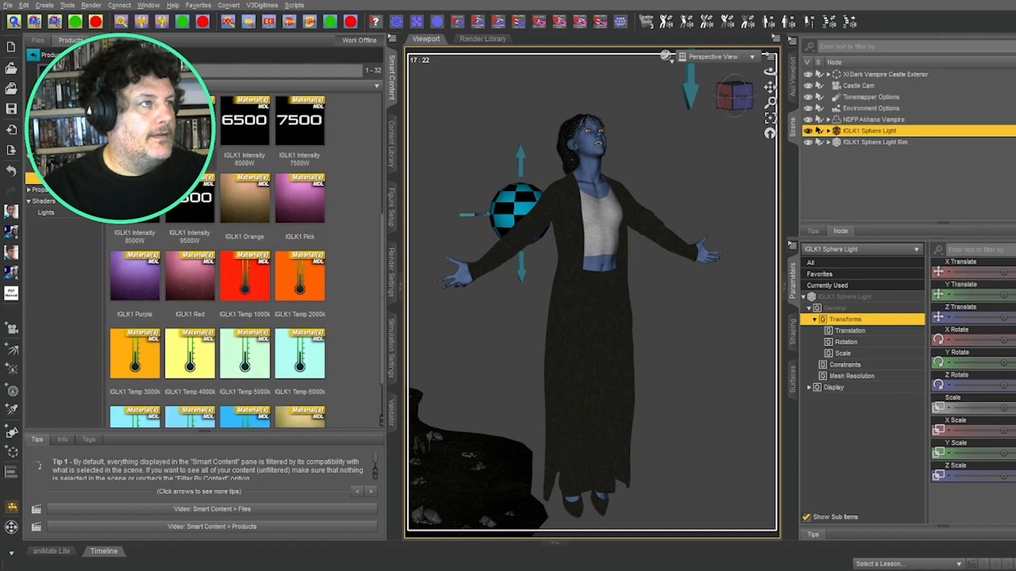
pyautogui.click(792, 77)
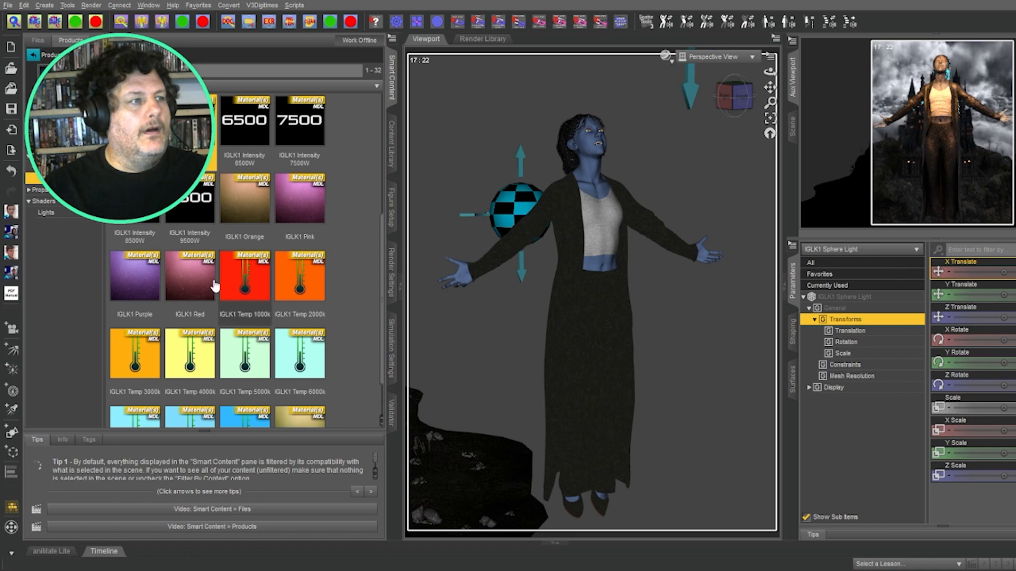
pyautogui.click(256, 204)
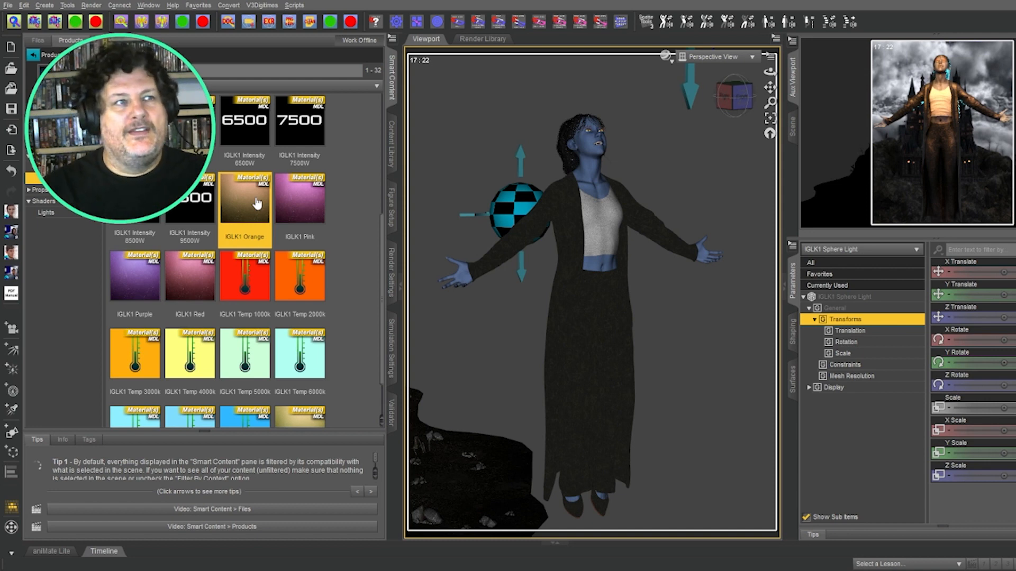
pyautogui.moveTo(256, 204); pyautogui.dragTo(592, 155)
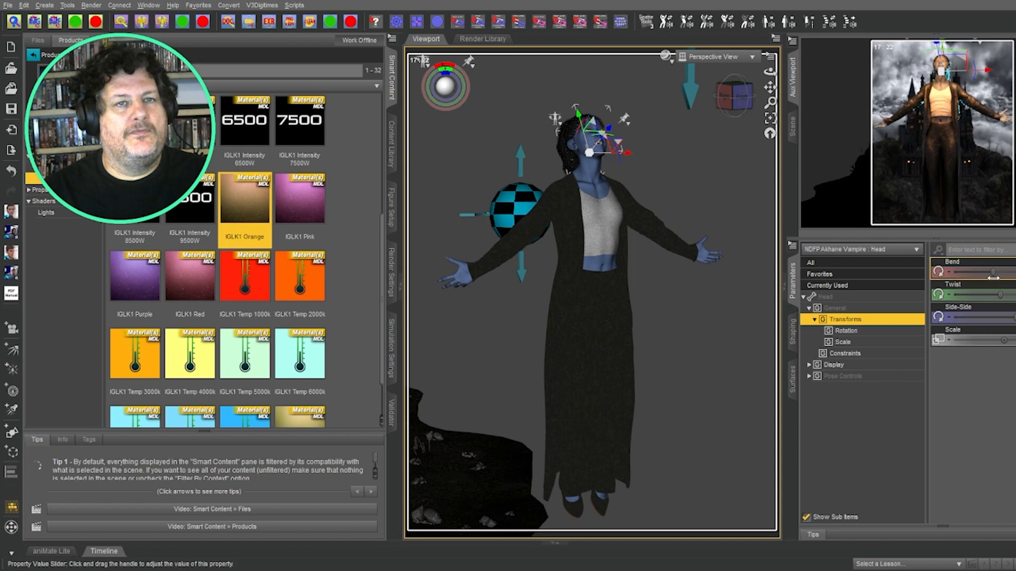
# Step: Tilt the vampire's head back with the Head Bend slider and reselect the main IGLK1 Sphere Light
pyautogui.moveTo(993, 272); pyautogui.dragTo(1005, 268)
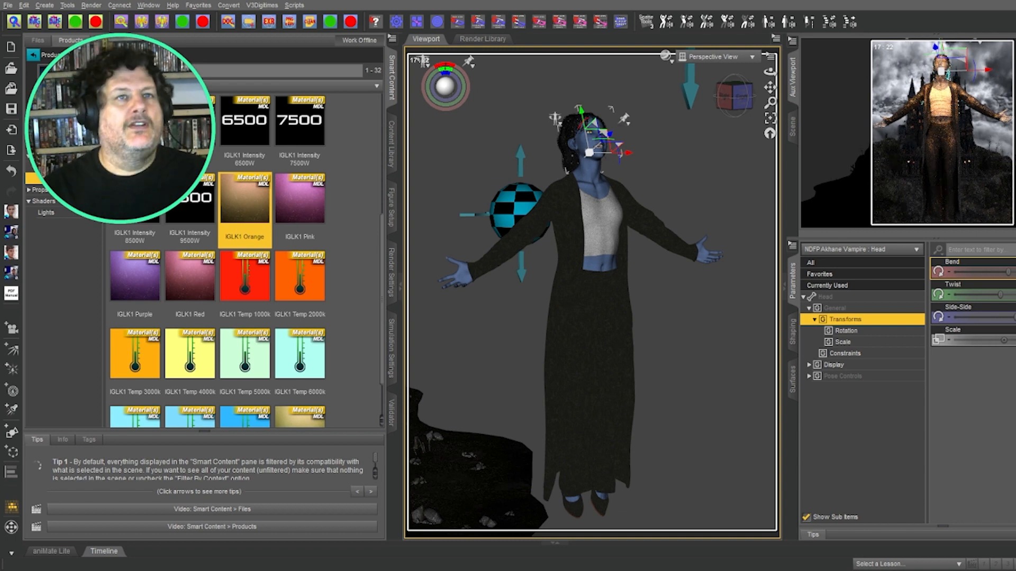
pyautogui.click(794, 124)
pyautogui.scroll(-10, 924, 172)
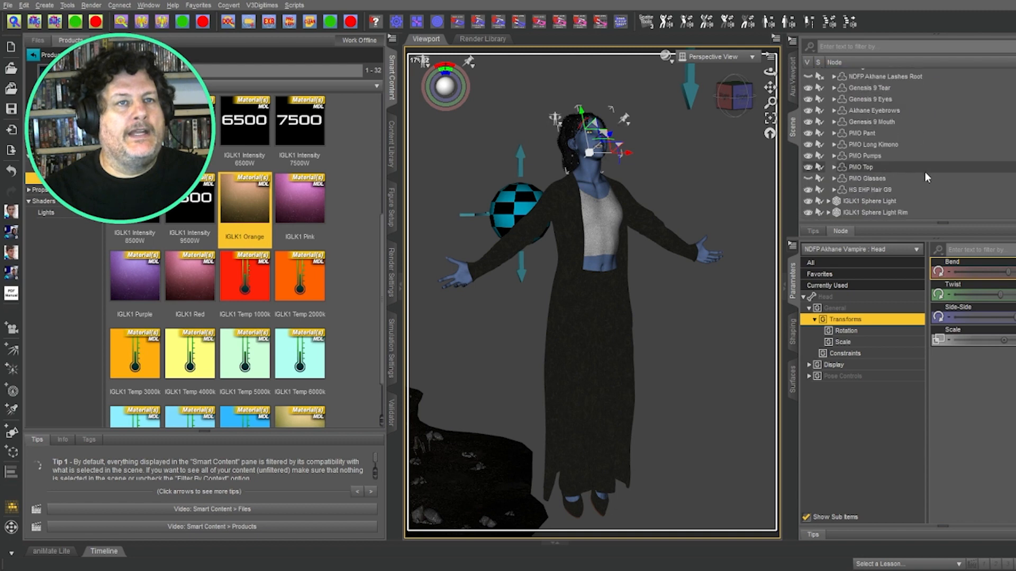
pyautogui.click(896, 202)
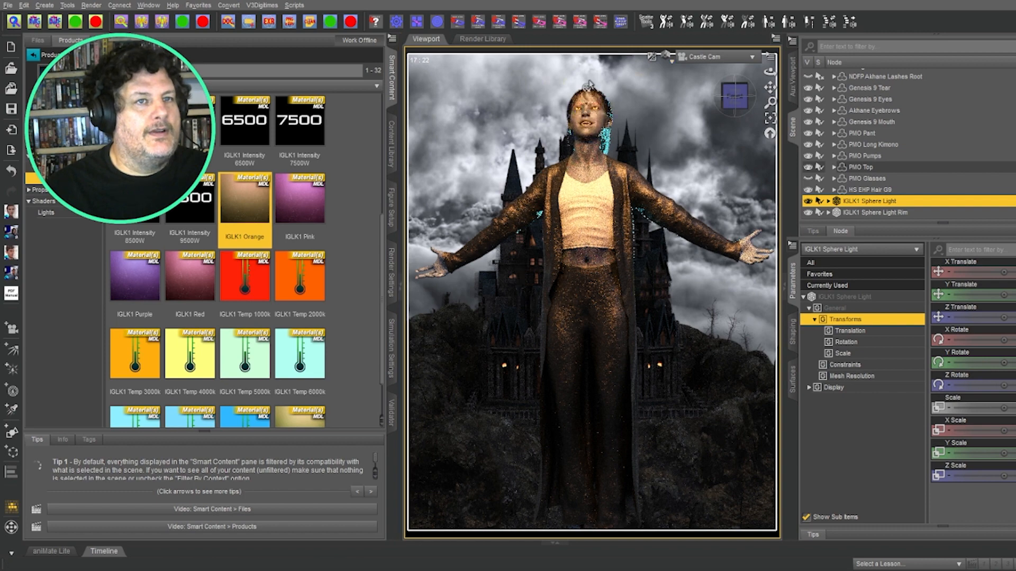
# Step: Collapse the vampire's Hip bone hierarchy and toggle the Akhane Eyebrows' visibility
pyautogui.scroll(10, 894, 122)
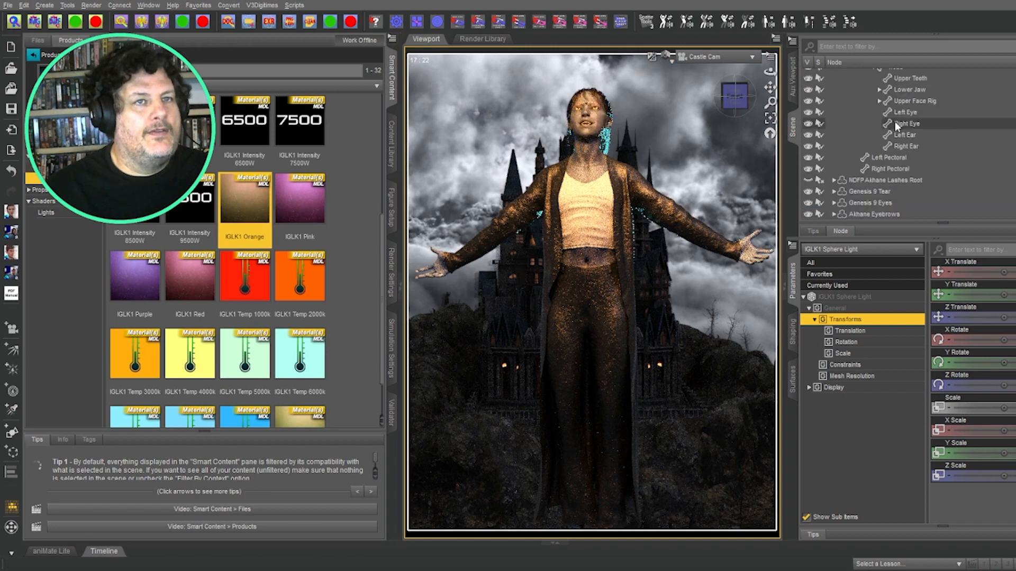
pyautogui.scroll(10, 894, 121)
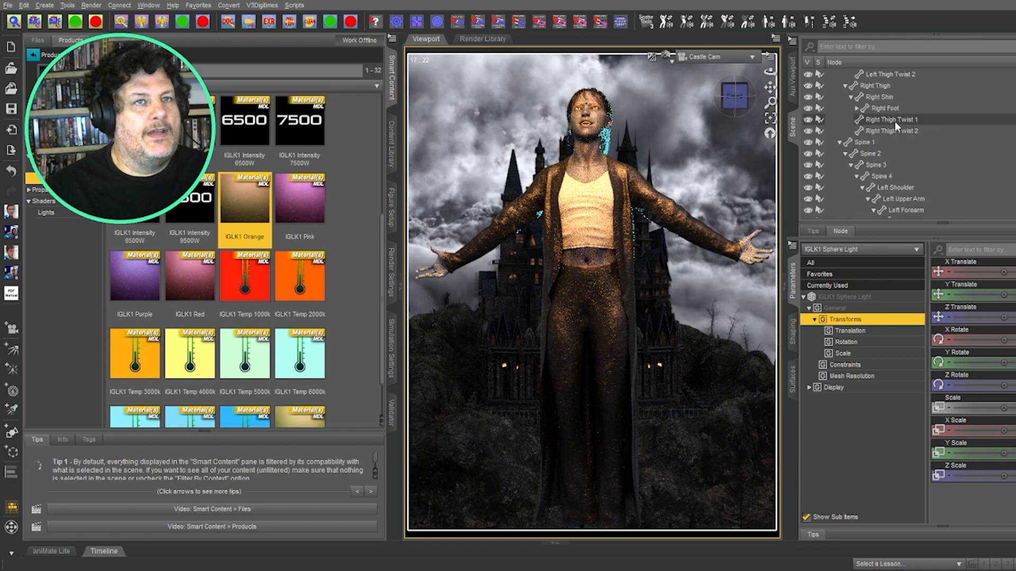
pyautogui.click(834, 130)
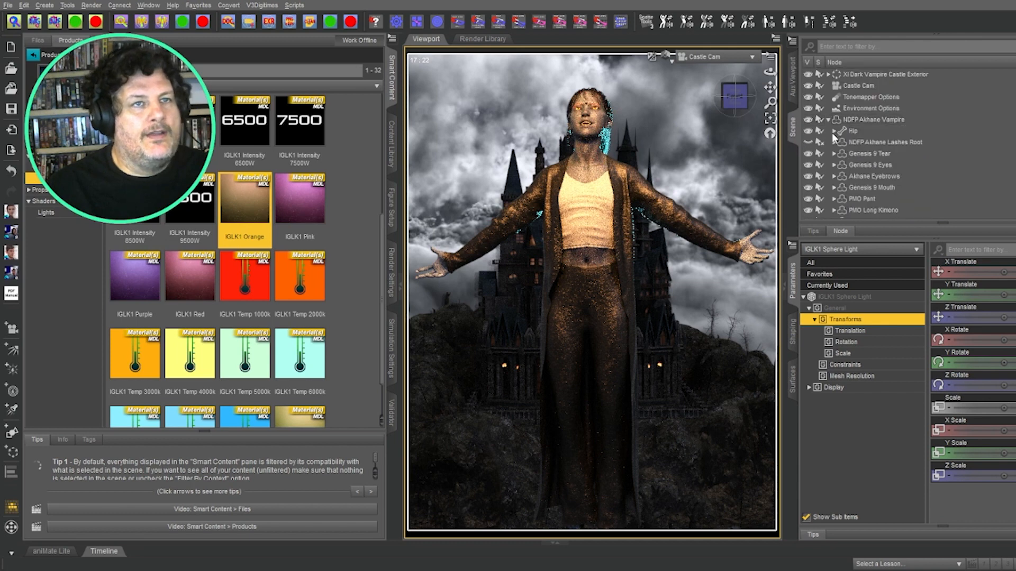
pyautogui.click(807, 176)
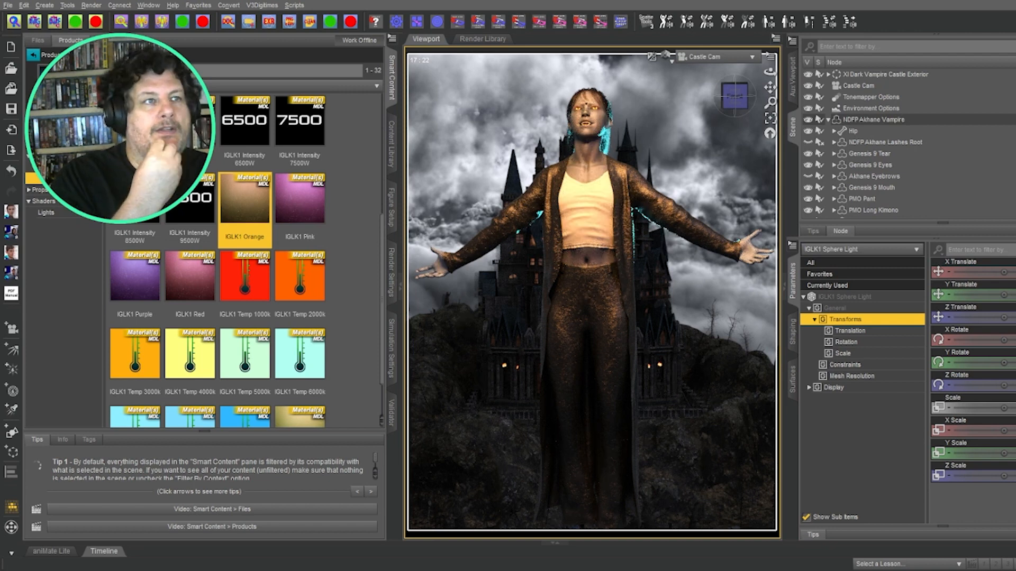
# Step: Select IGLK1 Sphere Light Rim and apply the IGLK1 Intensity 1500W preset to it
pyautogui.click(828, 119)
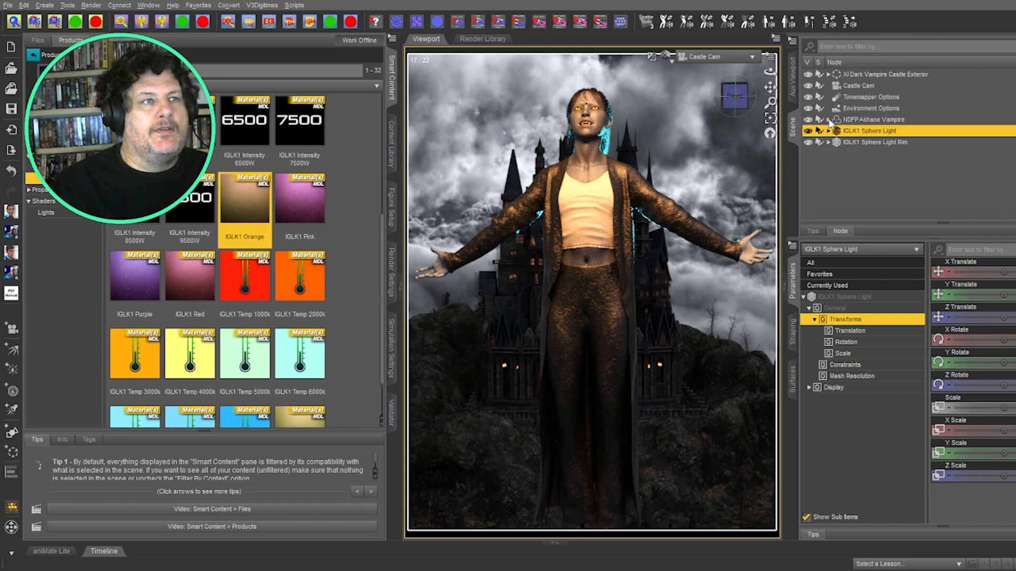
pyautogui.click(871, 142)
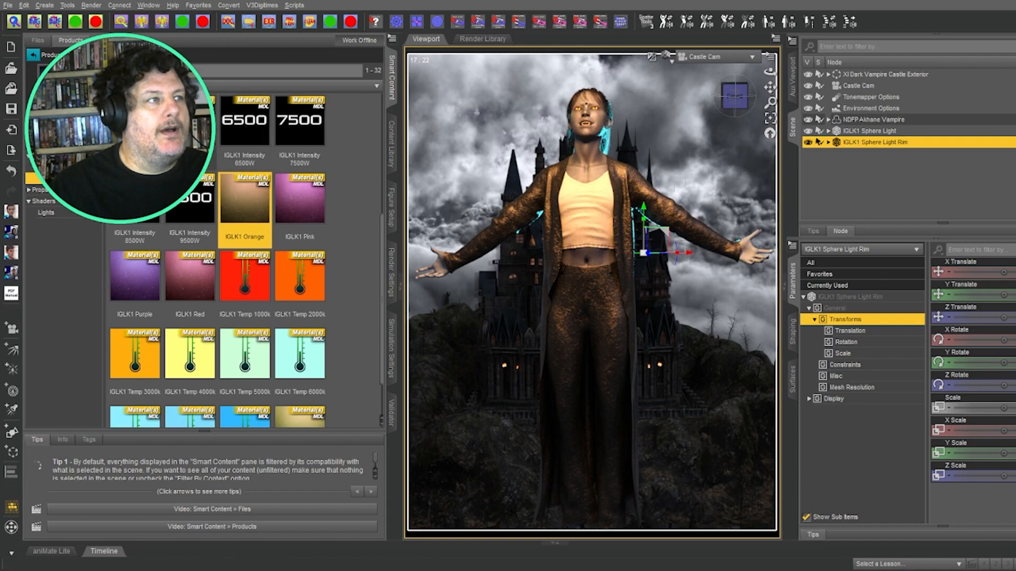
pyautogui.doubleClick(189, 127)
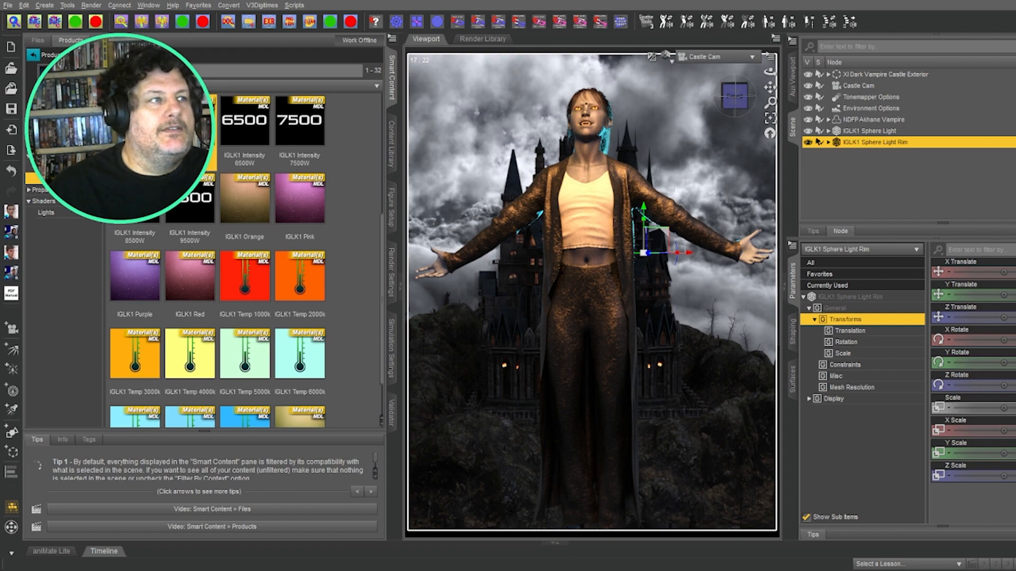
pyautogui.scroll(5, 313, 210)
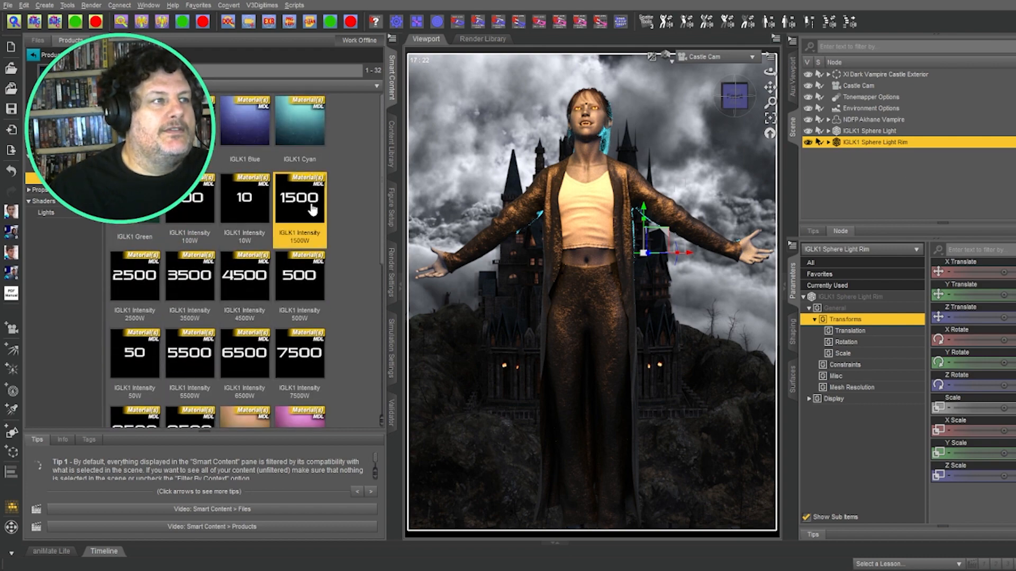
pyautogui.doubleClick(313, 210)
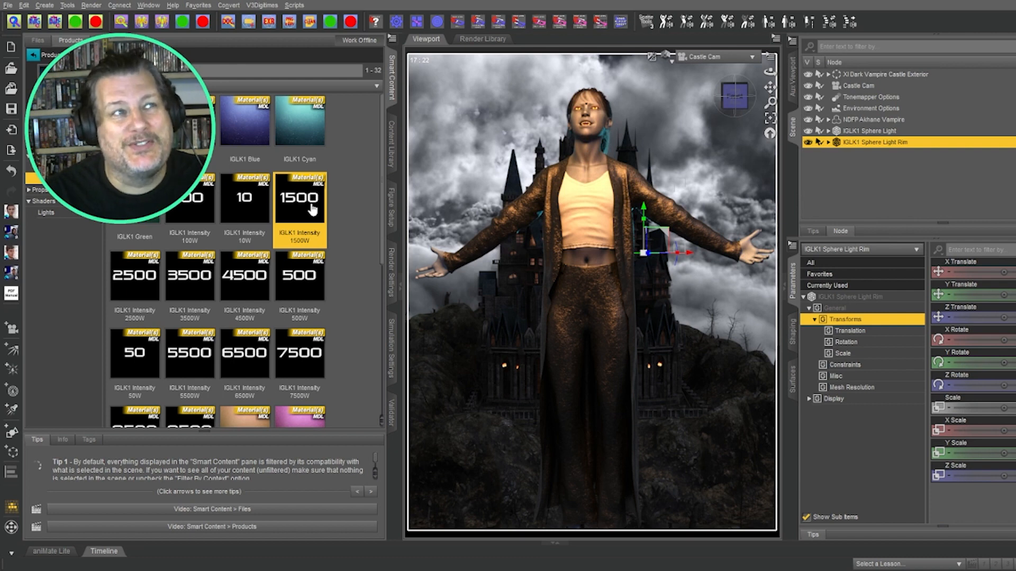
# Step: Orbit the view slightly and select the main IGLK1 Sphere Light
pyautogui.moveTo(313, 210); pyautogui.dragTo(586, 110)
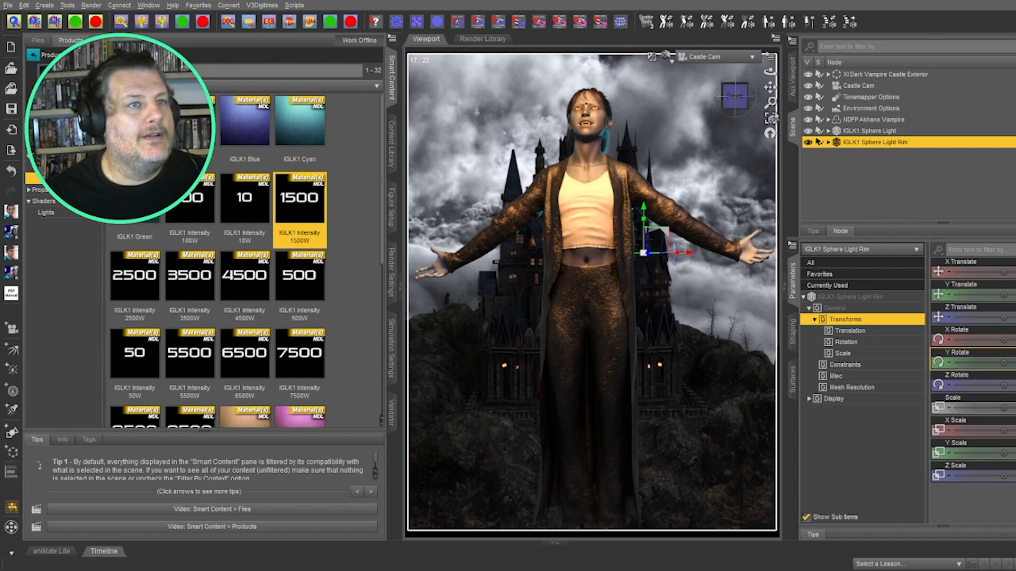
pyautogui.moveTo(734, 99); pyautogui.dragTo(739, 99)
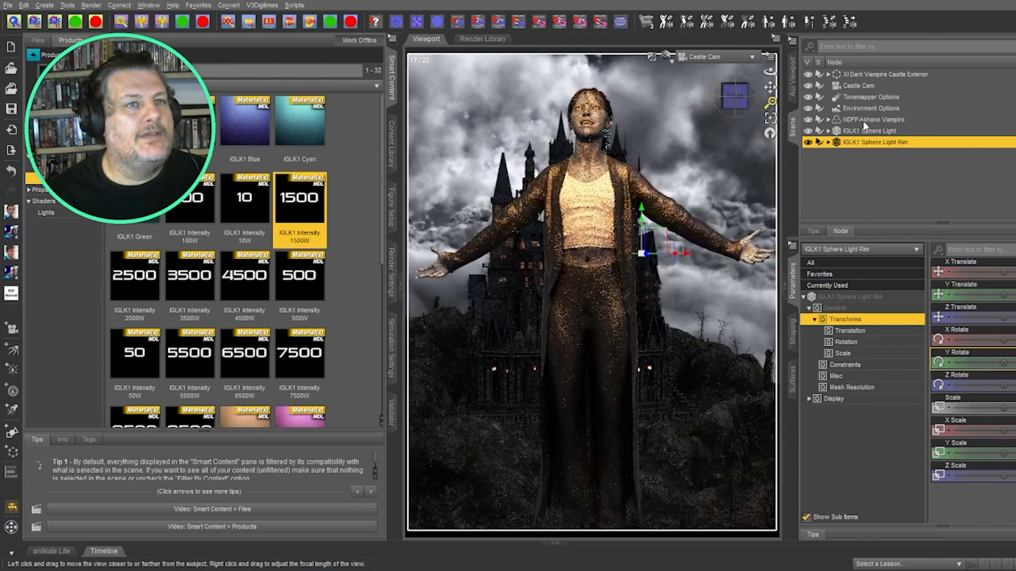
pyautogui.click(873, 131)
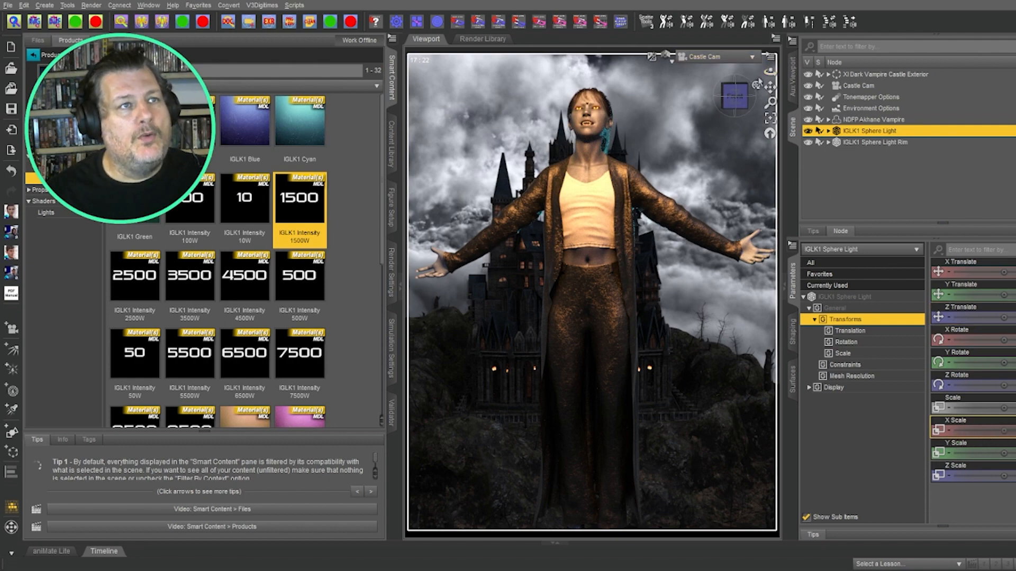
pyautogui.scroll(1, 734, 65)
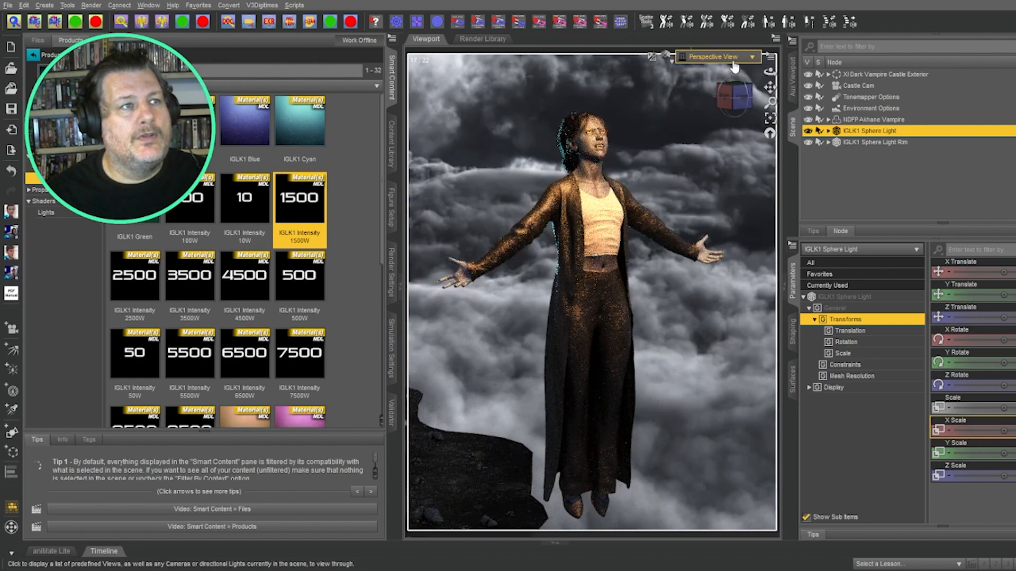
# Step: Select the Castle Cam, shorten its focal distance, and view the scene through it
pyautogui.click(866, 85)
pyautogui.click(831, 332)
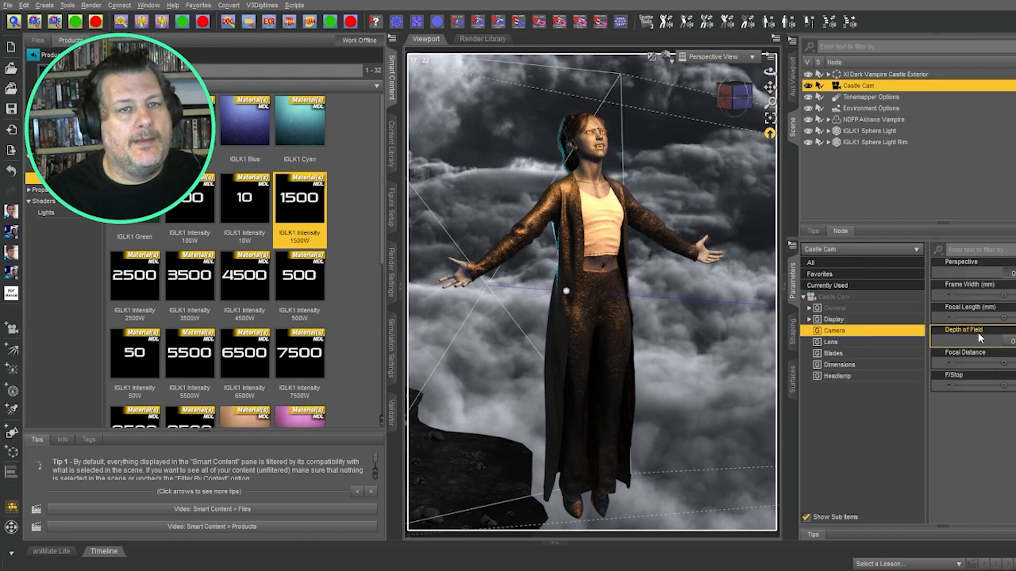
pyautogui.click(738, 96)
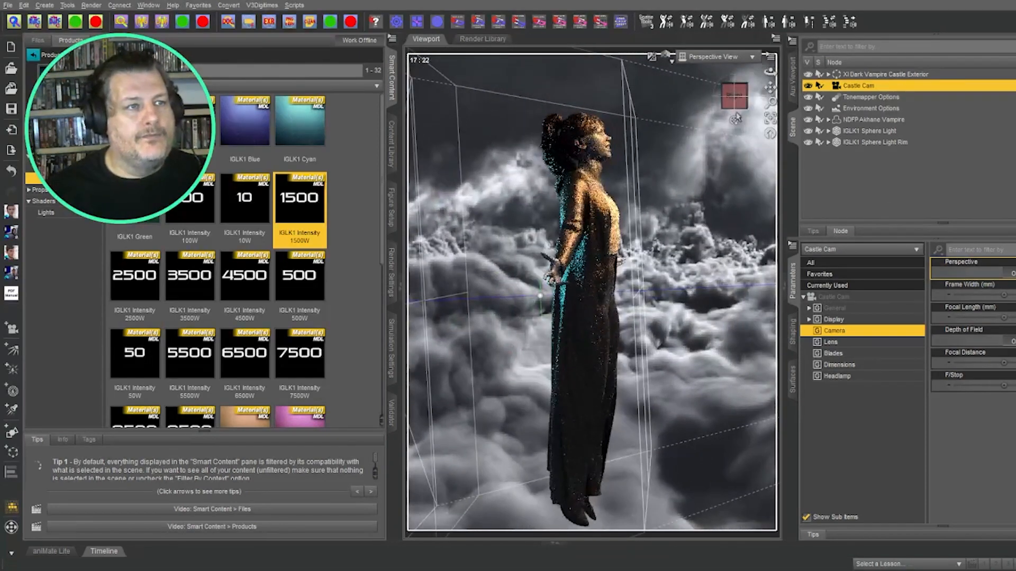
pyautogui.moveTo(1002, 367); pyautogui.dragTo(987, 367)
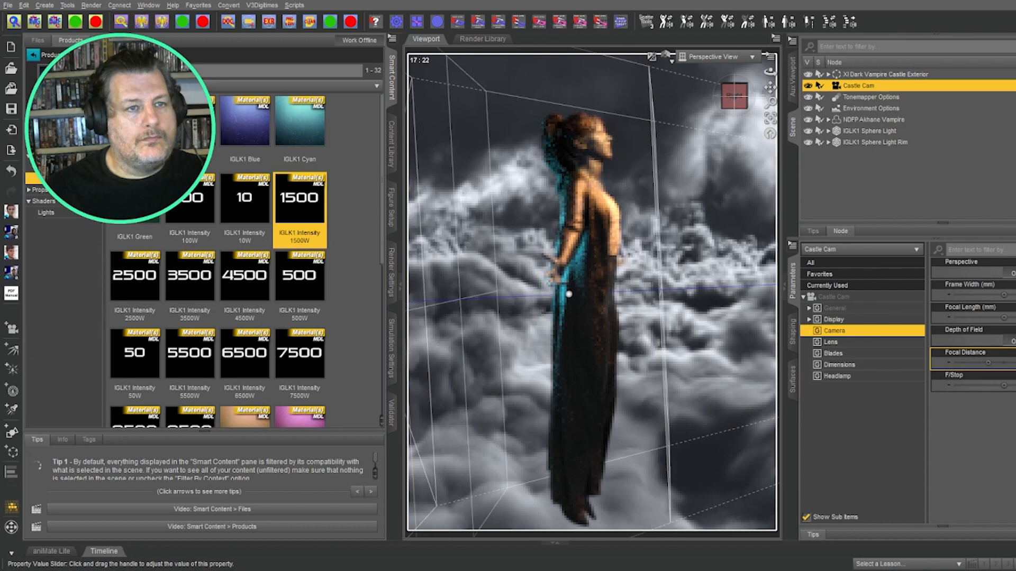
pyautogui.click(837, 376)
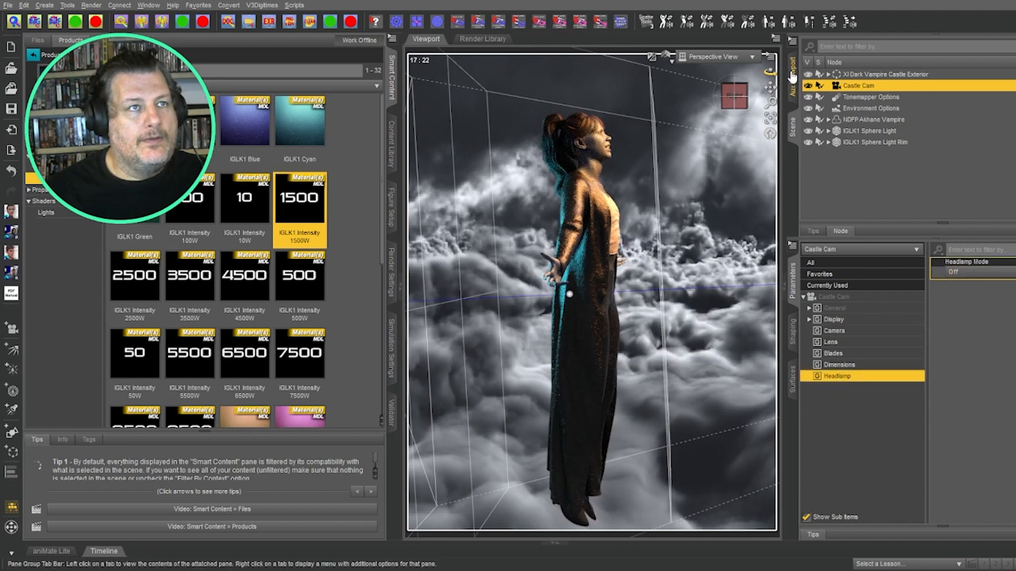
pyautogui.click(712, 148)
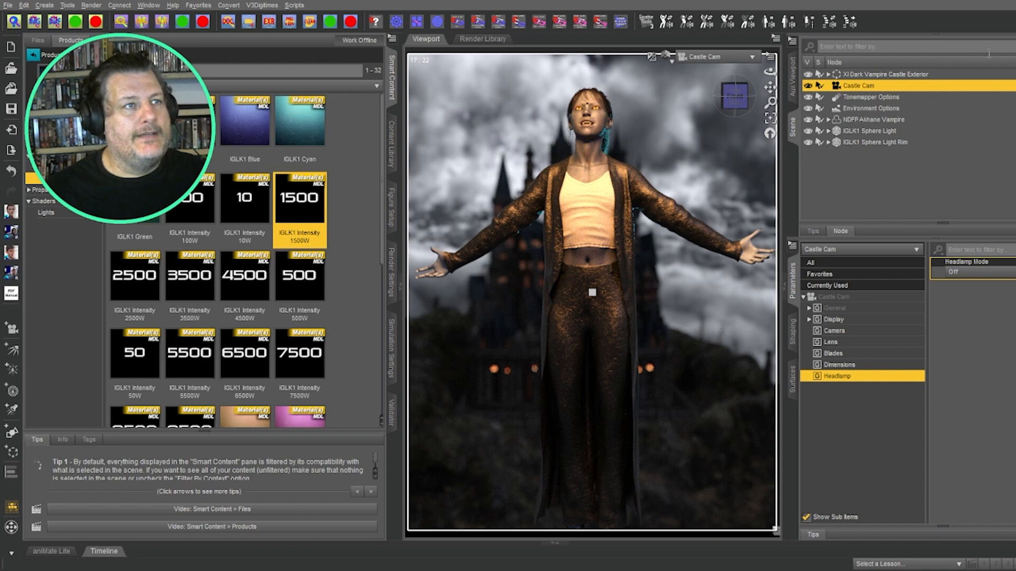
# Step: Expand NDFP Akhane Vampire, select Akhane Eyebrows and toggle their visibility
pyautogui.click(828, 120)
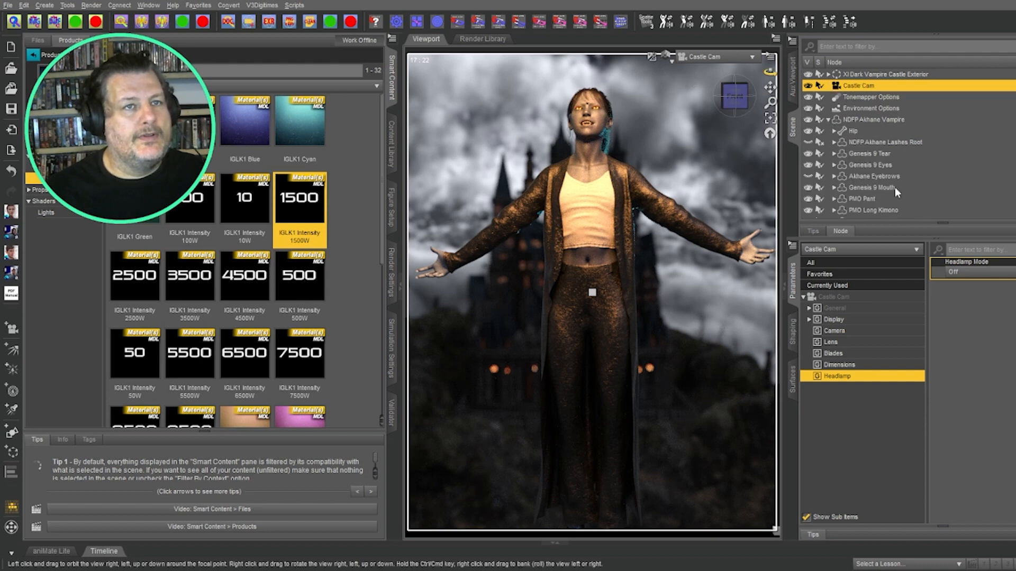
pyautogui.scroll(-5, 897, 186)
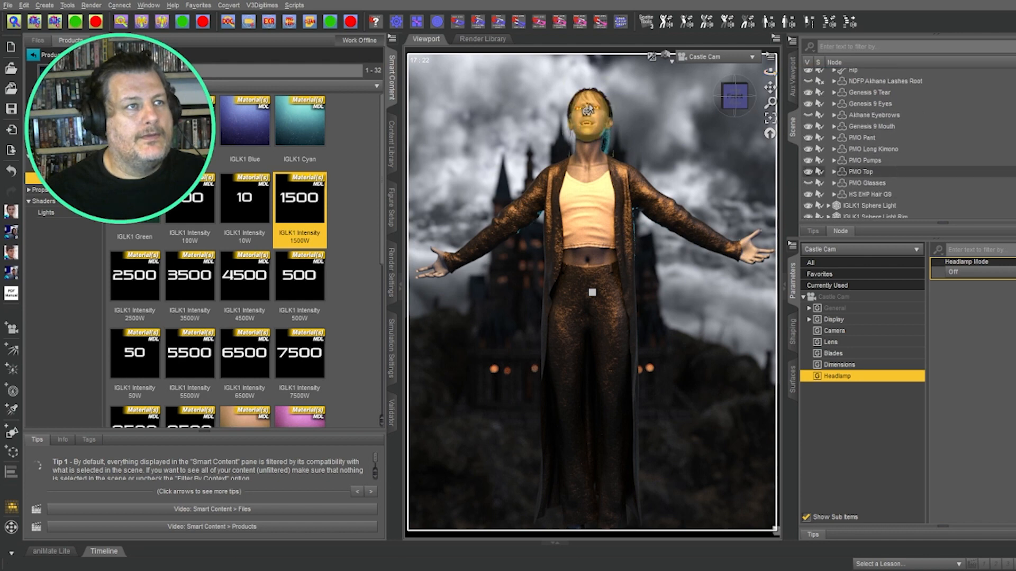
pyautogui.scroll(3, 903, 144)
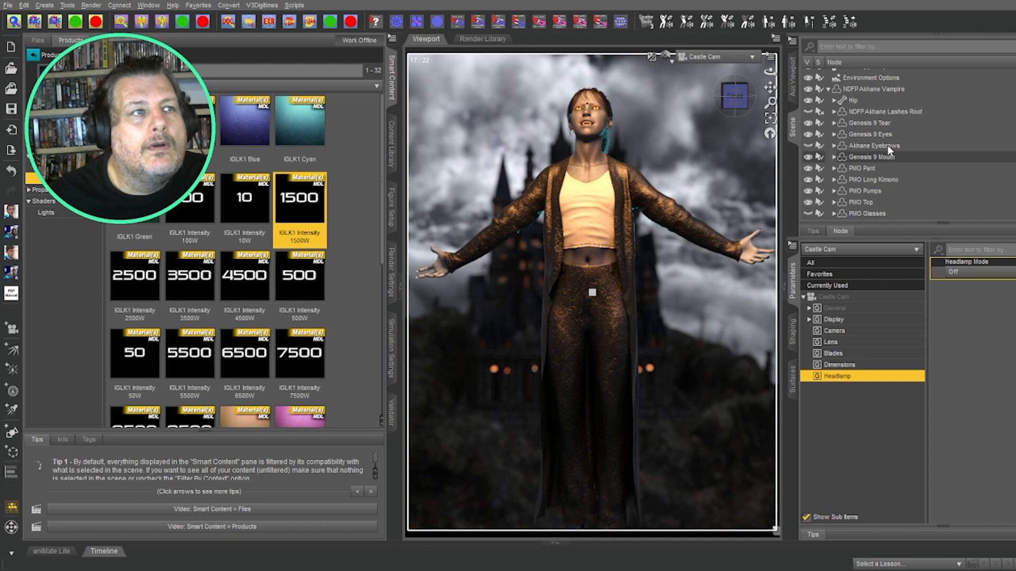
pyautogui.click(887, 146)
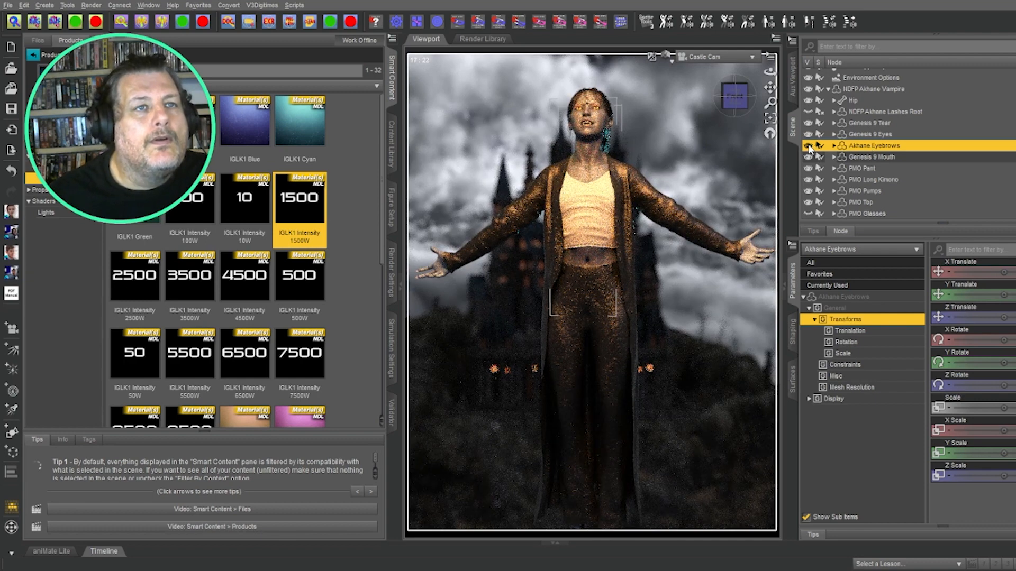
pyautogui.click(807, 146)
# Step: Expand the eyebrow bones, toggle the figure's visibility off and back on, then collapse the bones
pyautogui.click(833, 145)
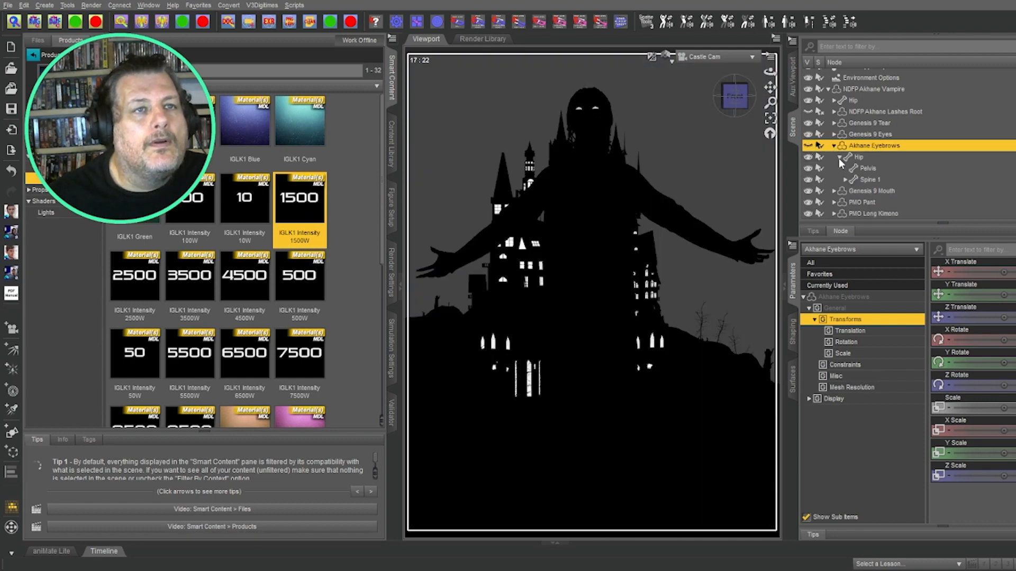
pyautogui.click(845, 178)
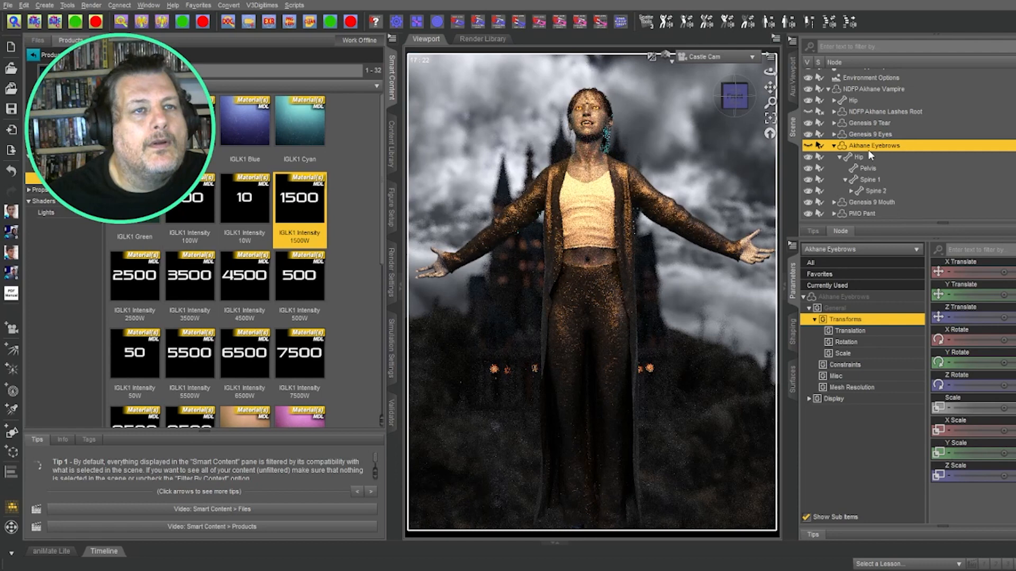
pyautogui.scroll(-2, 873, 151)
pyautogui.scroll(4, 877, 149)
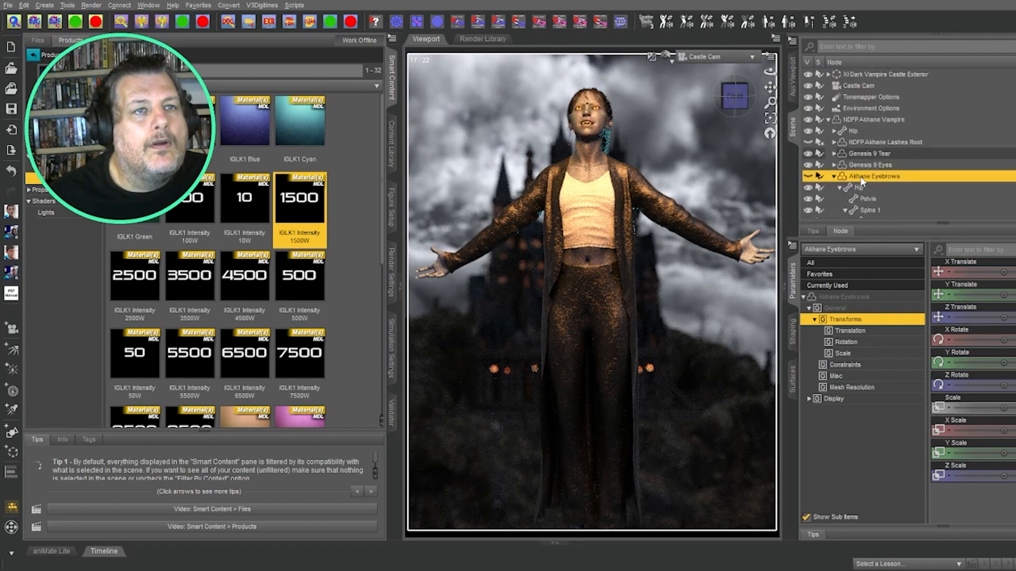
pyautogui.click(808, 121)
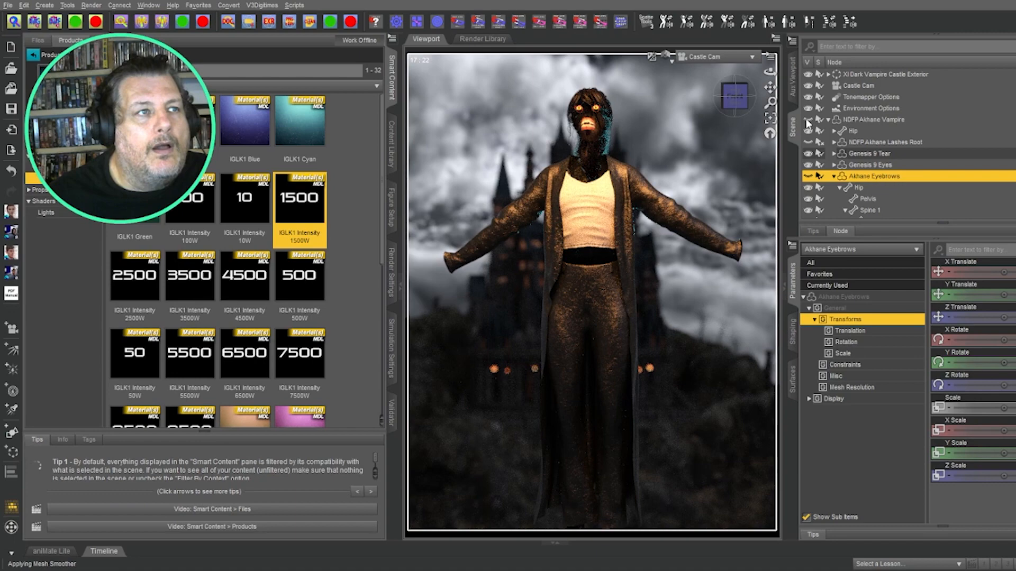
pyautogui.click(808, 120)
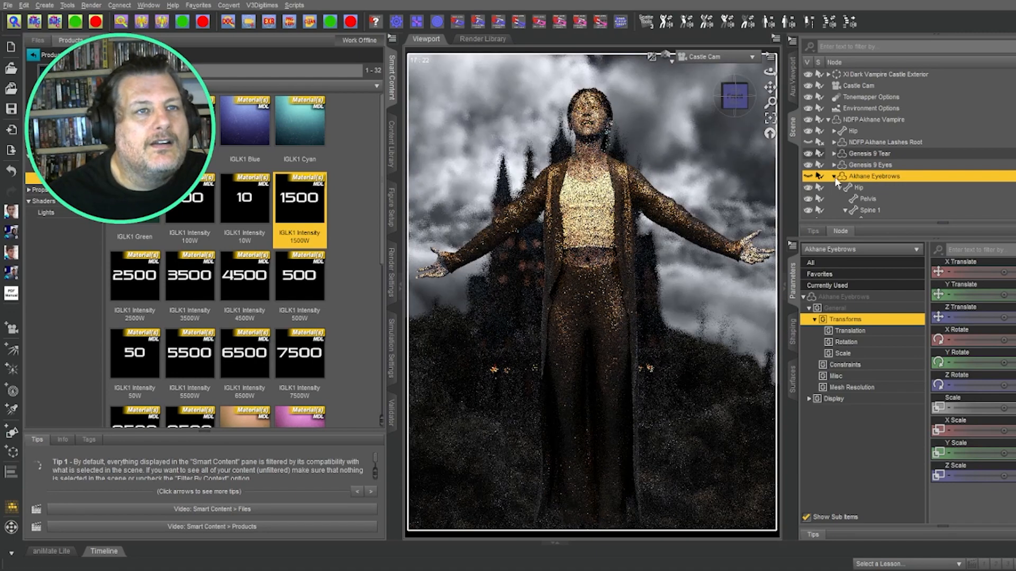
pyautogui.click(834, 176)
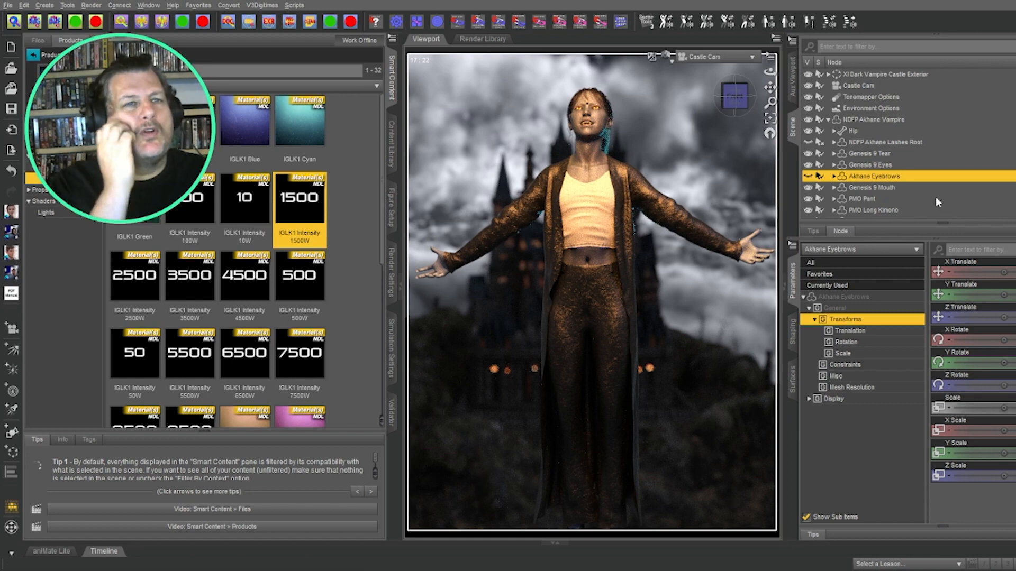
# Step: Select IGLK1 Sphere Light Rim and duplicate it with Ctrl+D
pyautogui.click(828, 119)
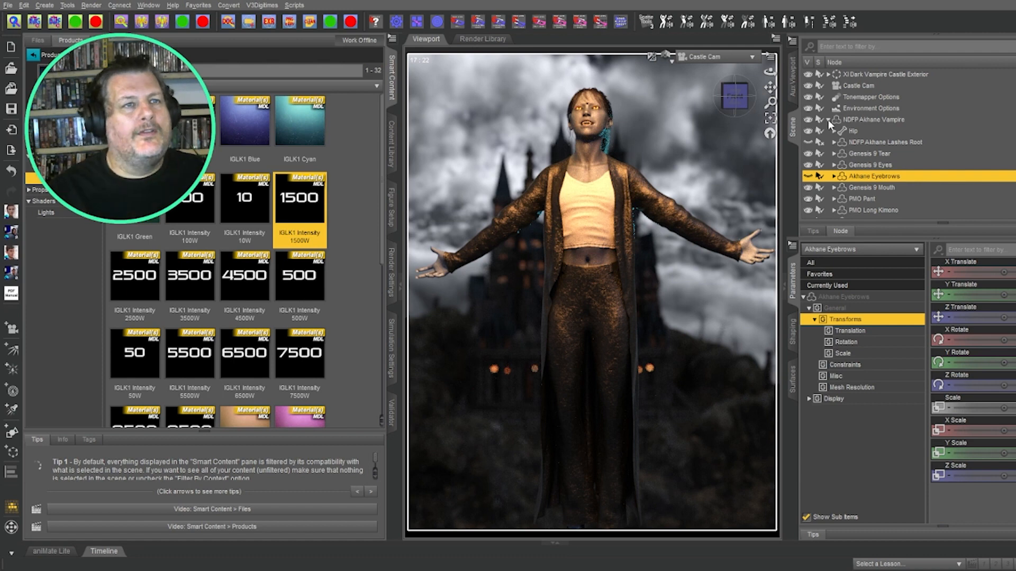
pyautogui.click(871, 132)
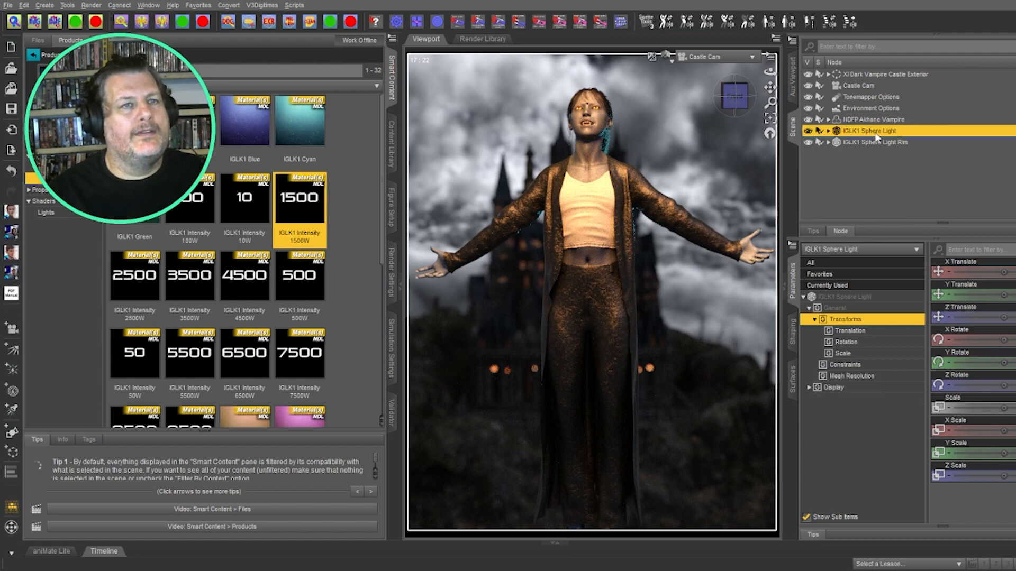
pyautogui.click(879, 141)
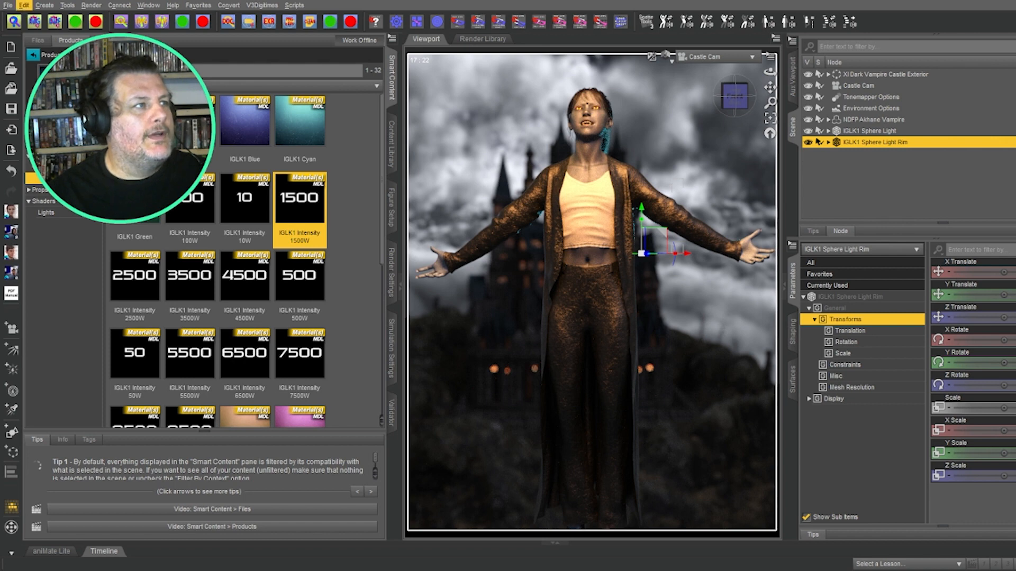
pyautogui.hotkey('ctrl', 'd')
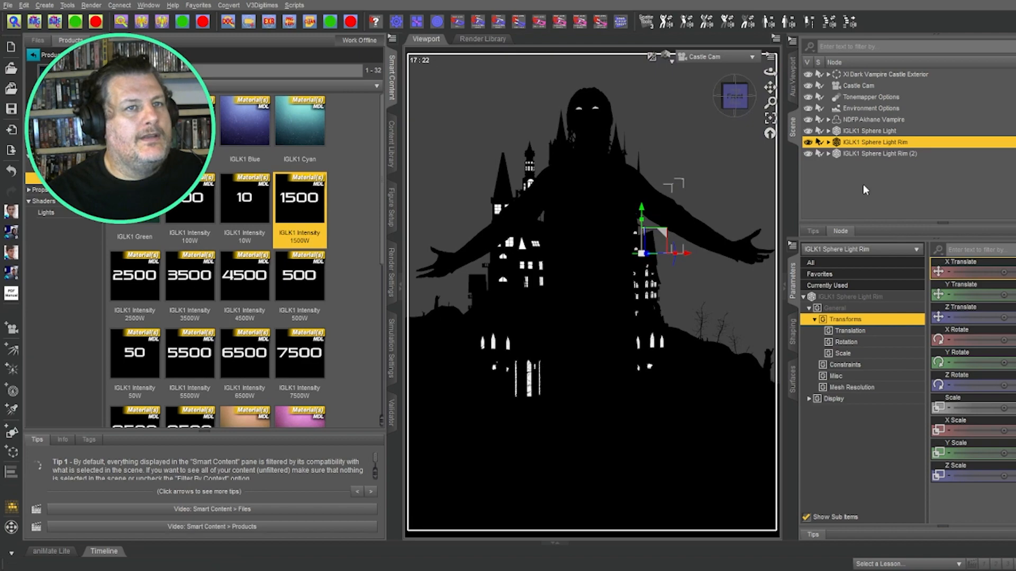
# Step: Give the copy the red IGLK1 Temp 1000k colour and nudge its X Translate slightly
pyautogui.scroll(-5, 246, 236)
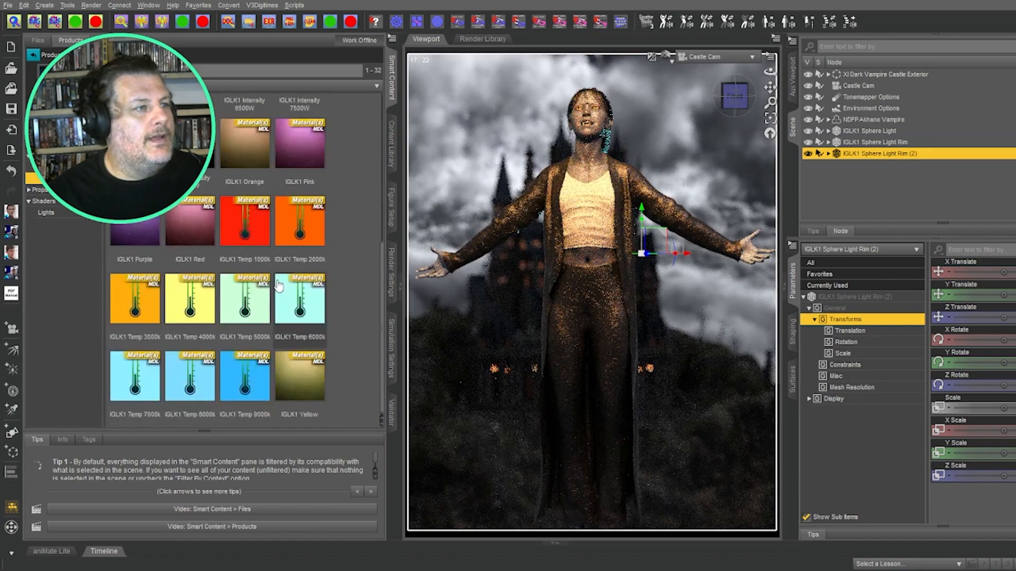
pyautogui.click(247, 229)
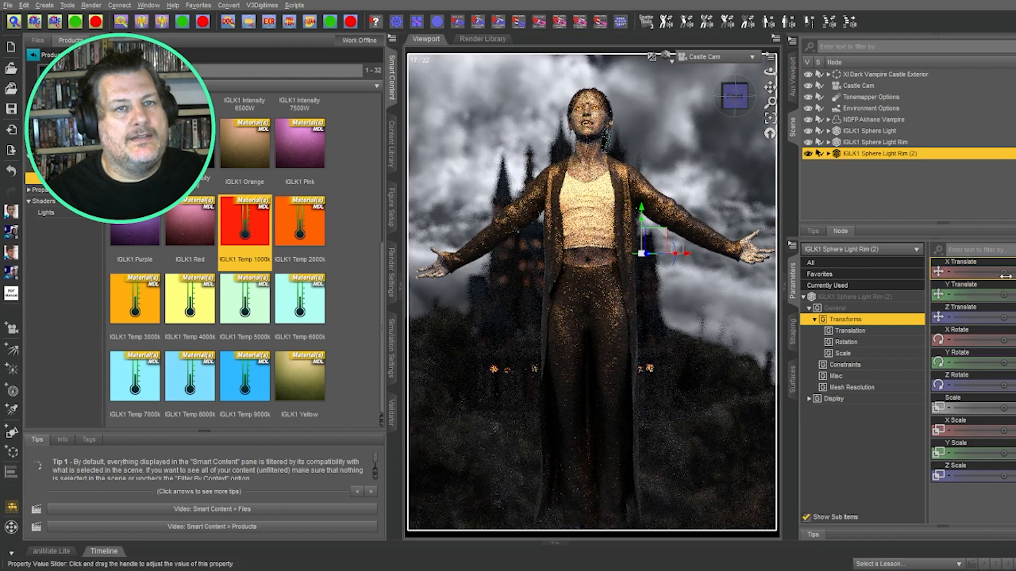
pyautogui.moveTo(1004, 273)
pyautogui.mouseDown()
pyautogui.moveTo(1015, 272)
pyautogui.moveTo(1005, 276)
pyautogui.mouseUp()
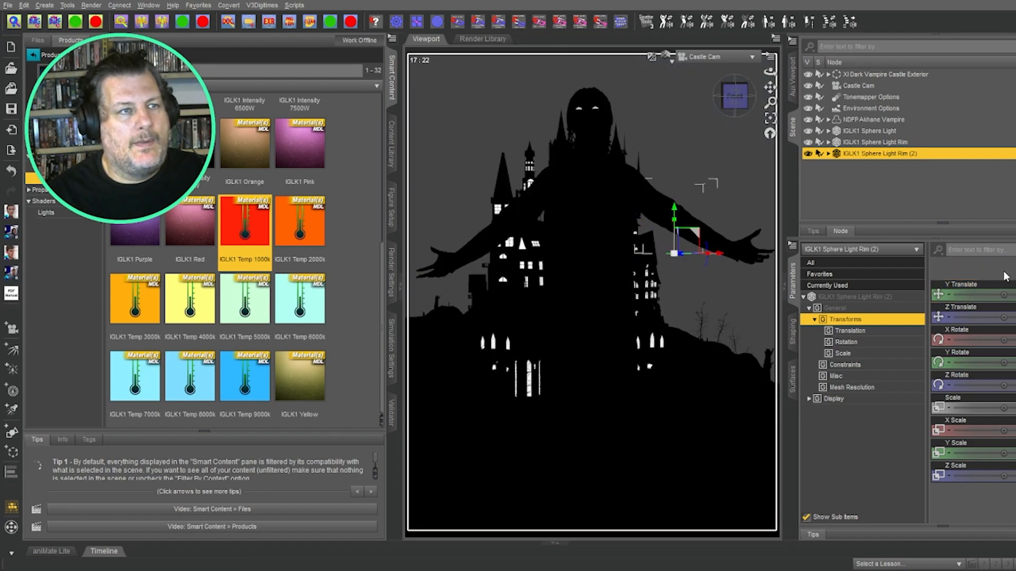
# Step: Switch the viewport to Texture Shaded, lower the red light, and open the Aux Viewport preview
pyautogui.click(671, 64)
pyautogui.click(665, 170)
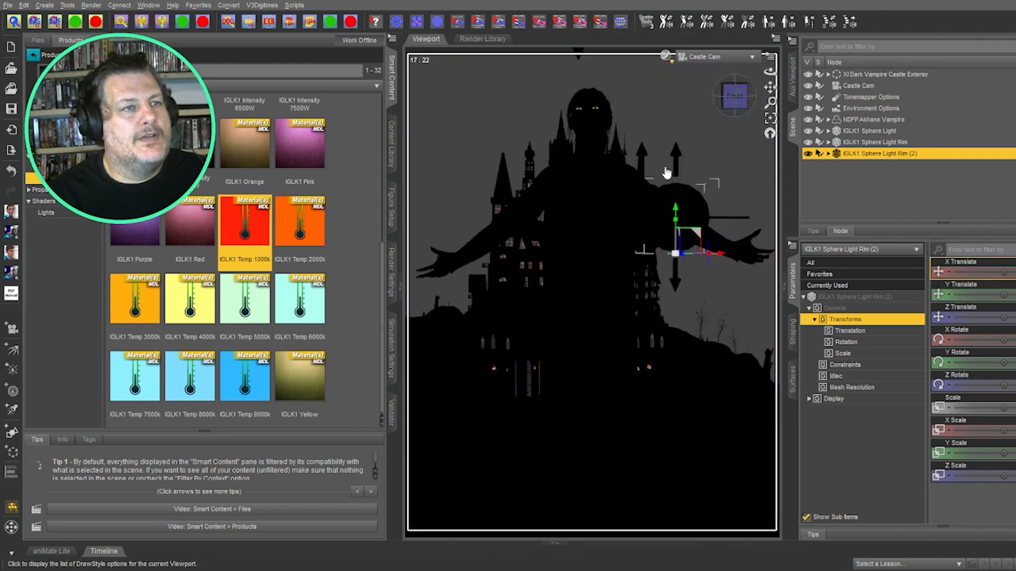
pyautogui.moveTo(673, 220); pyautogui.dragTo(671, 382)
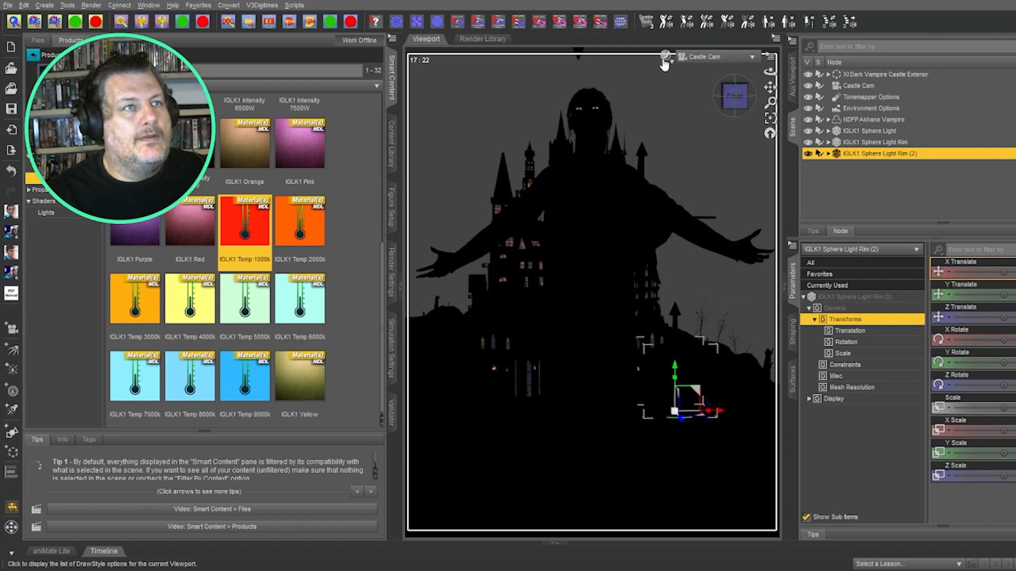
pyautogui.click(792, 76)
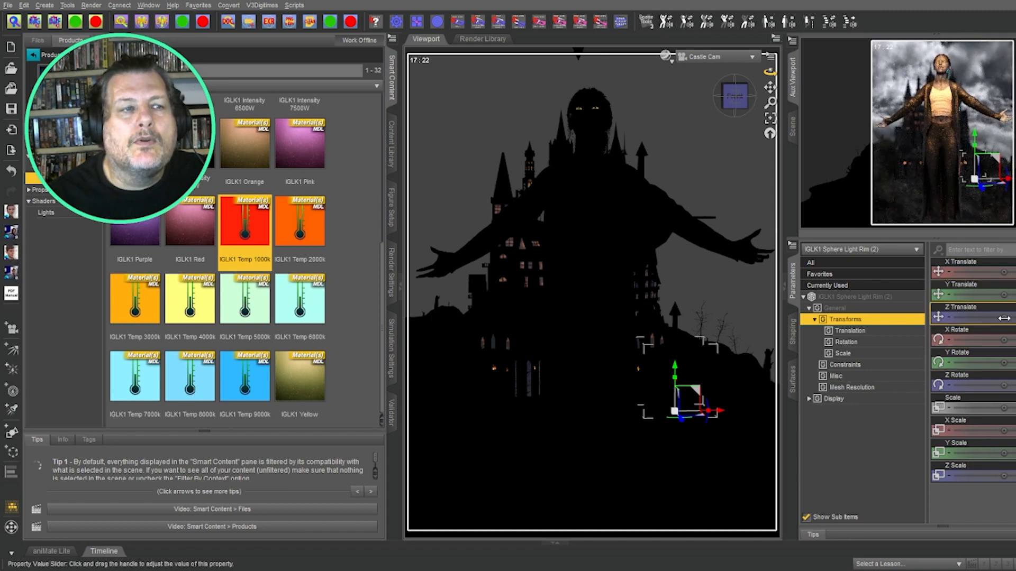
# Step: Set the red light to IGLK1 Intensity 3500W and position it beside the vampire's outstretched right arm
pyautogui.moveTo(1003, 318); pyautogui.dragTo(1009, 294)
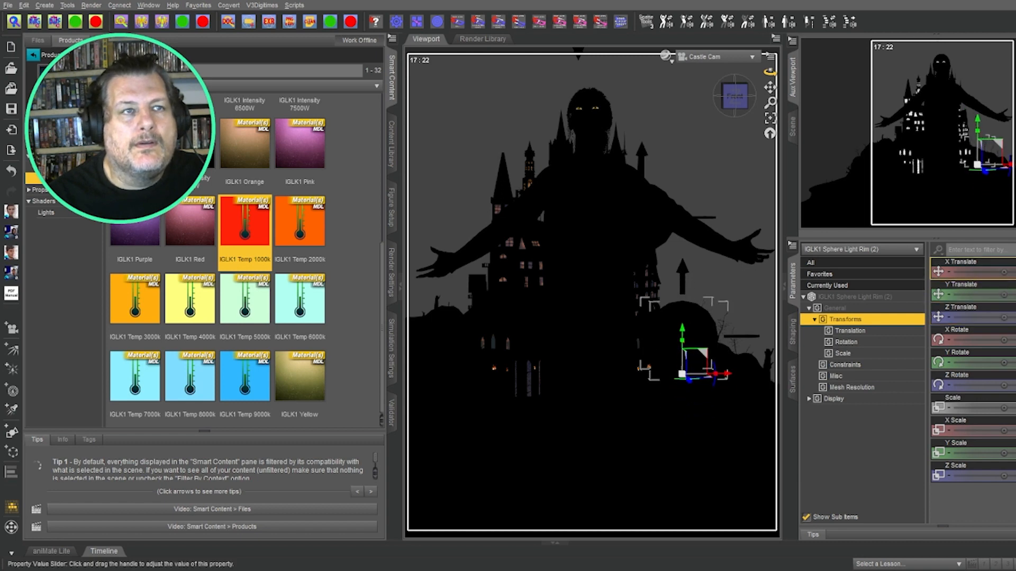
pyautogui.scroll(4, 172, 285)
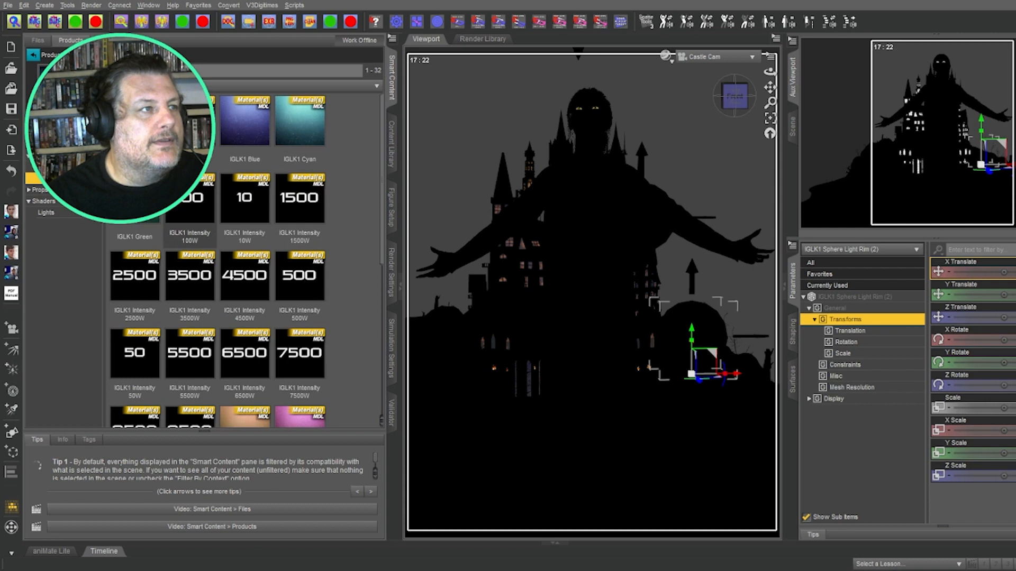
pyautogui.click(172, 284)
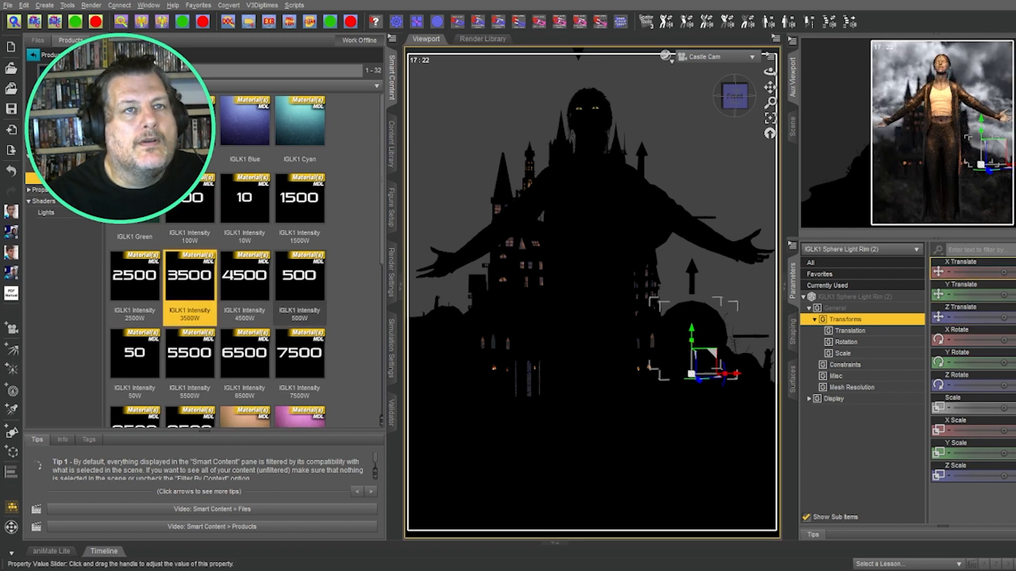
pyautogui.moveTo(1005, 273); pyautogui.dragTo(1015, 273)
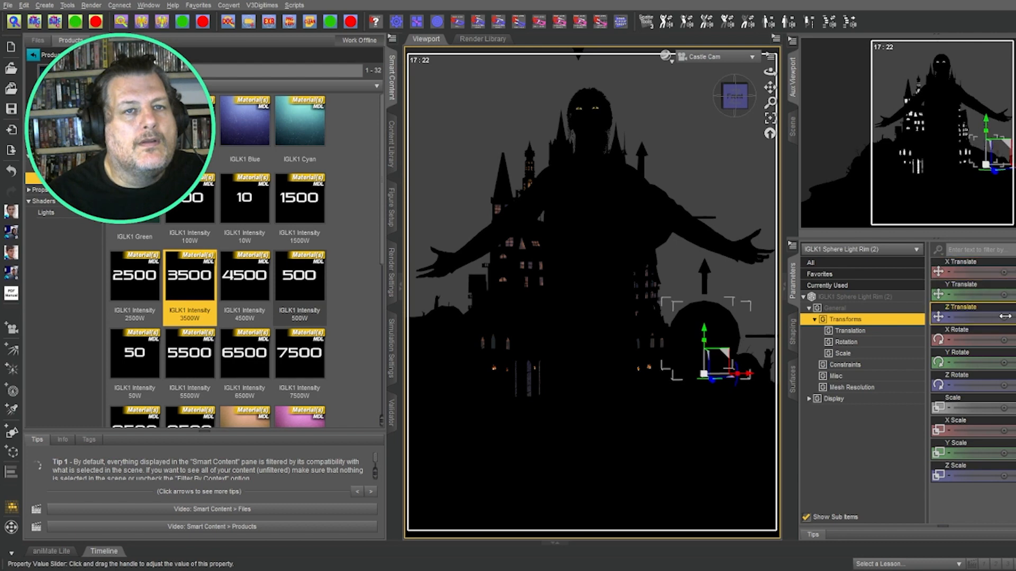
pyautogui.moveTo(1004, 317); pyautogui.dragTo(1015, 317)
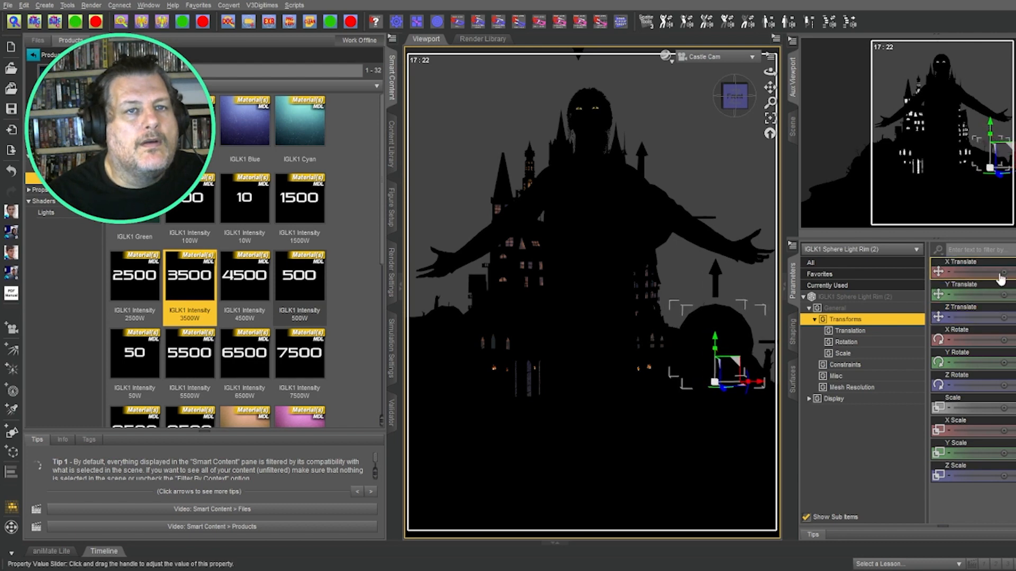
pyautogui.moveTo(1014, 273); pyautogui.dragTo(1004, 271)
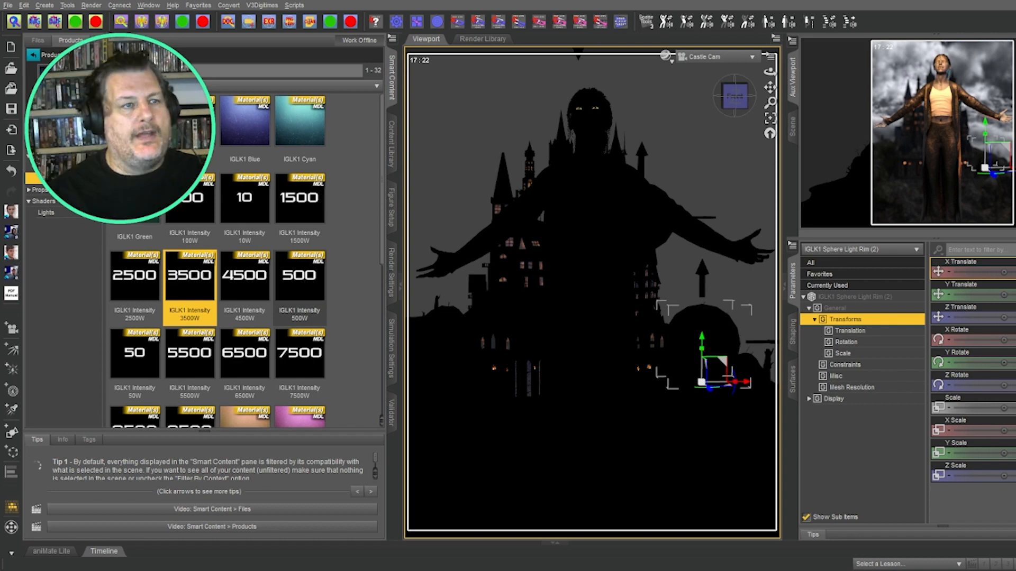
pyautogui.moveTo(746, 383); pyautogui.dragTo(765, 391)
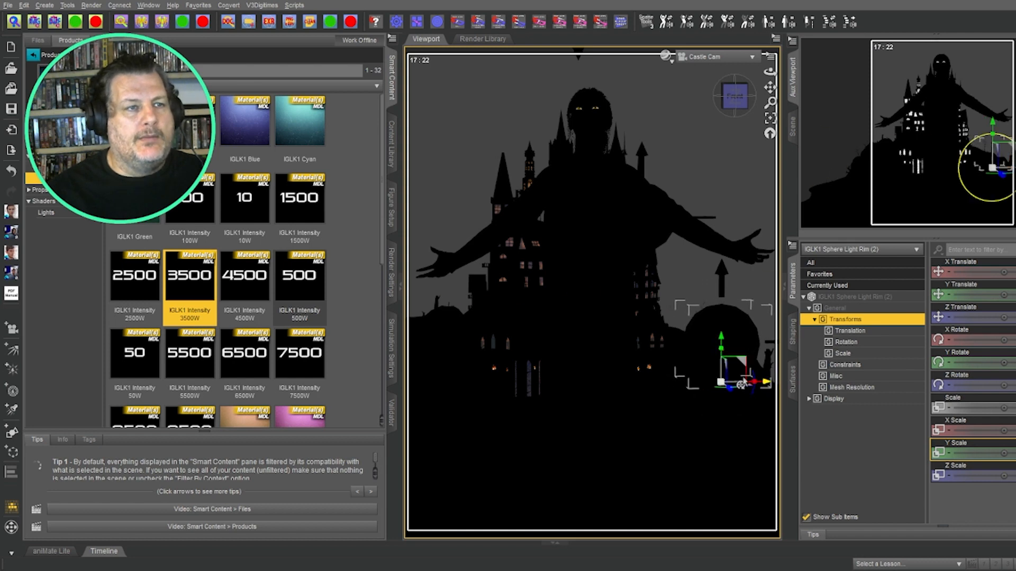
pyautogui.moveTo(719, 346); pyautogui.dragTo(731, 303)
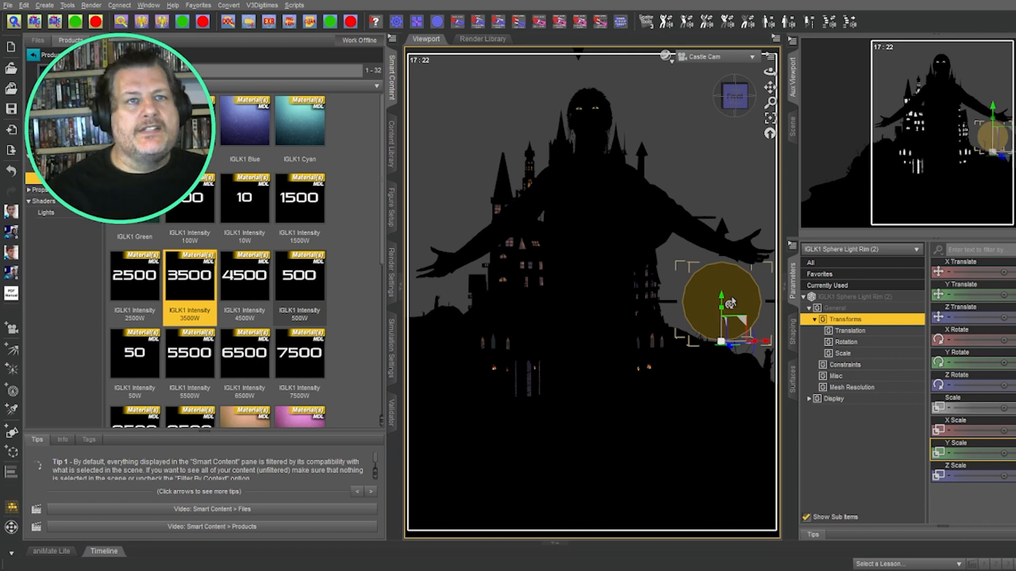